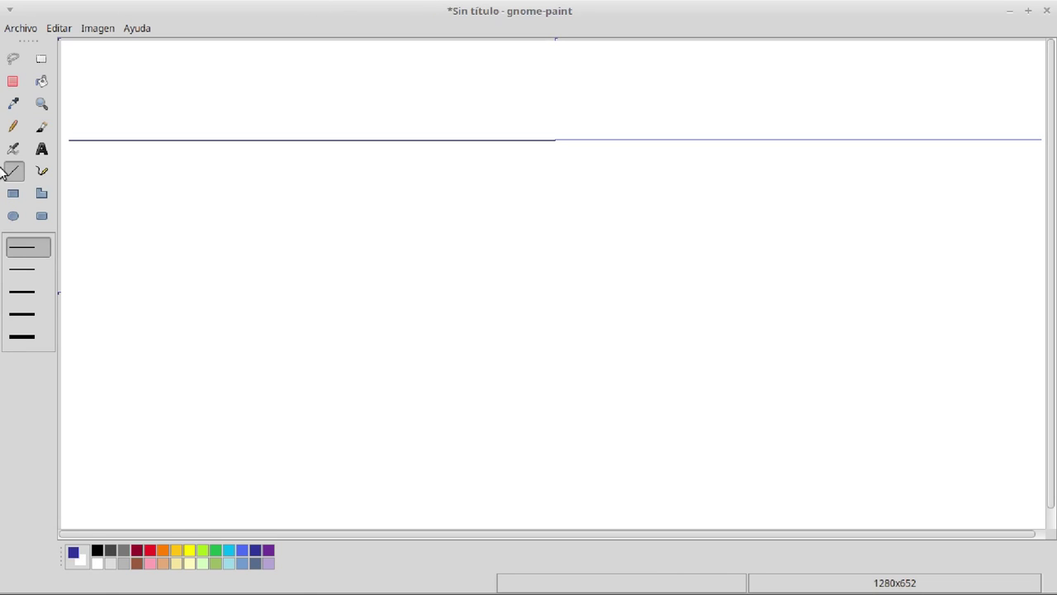
Draw a box freehand below the horizon in thin dark red lines, with its top face and two front faces.
{"action": "left_click", "coordinate": [138, 551]}
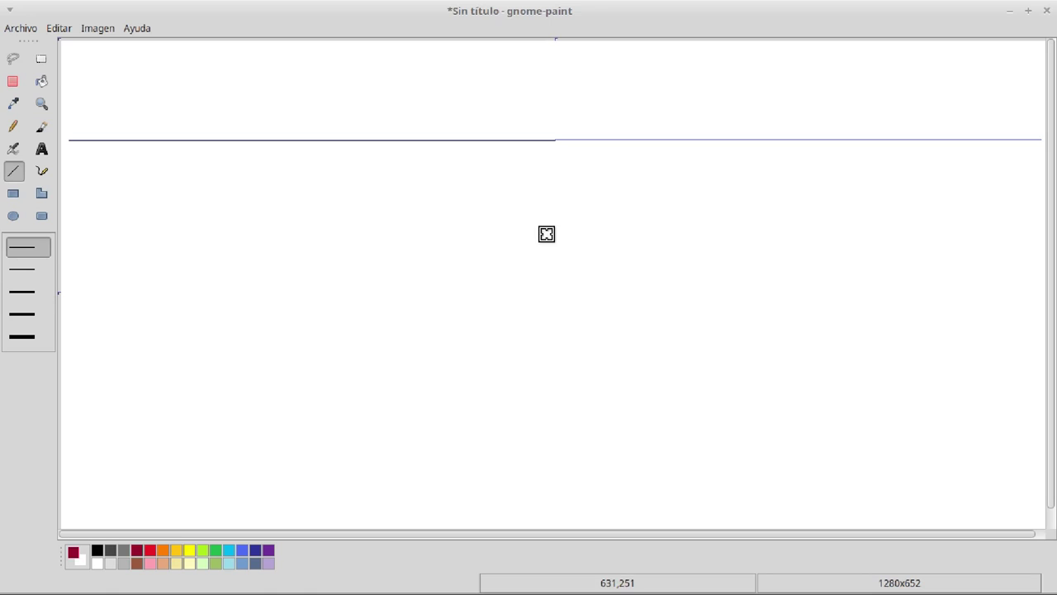
{"action": "left_click_drag", "start_coordinate": [317, 303], "coordinate": [592, 321]}
{"action": "left_click_drag", "start_coordinate": [314, 305], "coordinate": [480, 415]}
{"action": "left_click_drag", "start_coordinate": [480, 415], "coordinate": [593, 411]}
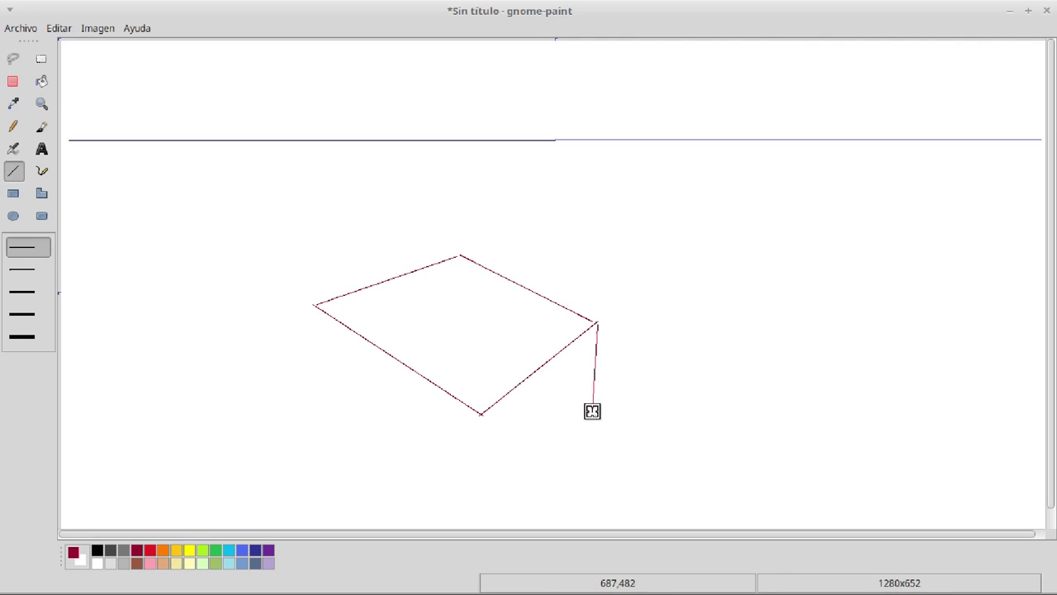
{"action": "left_click_drag", "start_coordinate": [481, 417], "coordinate": [593, 408]}
{"action": "left_click_drag", "start_coordinate": [319, 308], "coordinate": [319, 398]}
{"action": "mouse_move", "coordinate": [480, 507]}
{"action": "left_mouse_down"}
{"action": "mouse_move", "coordinate": [368, 415]}
{"action": "mouse_move", "coordinate": [319, 398]}
{"action": "left_mouse_up"}
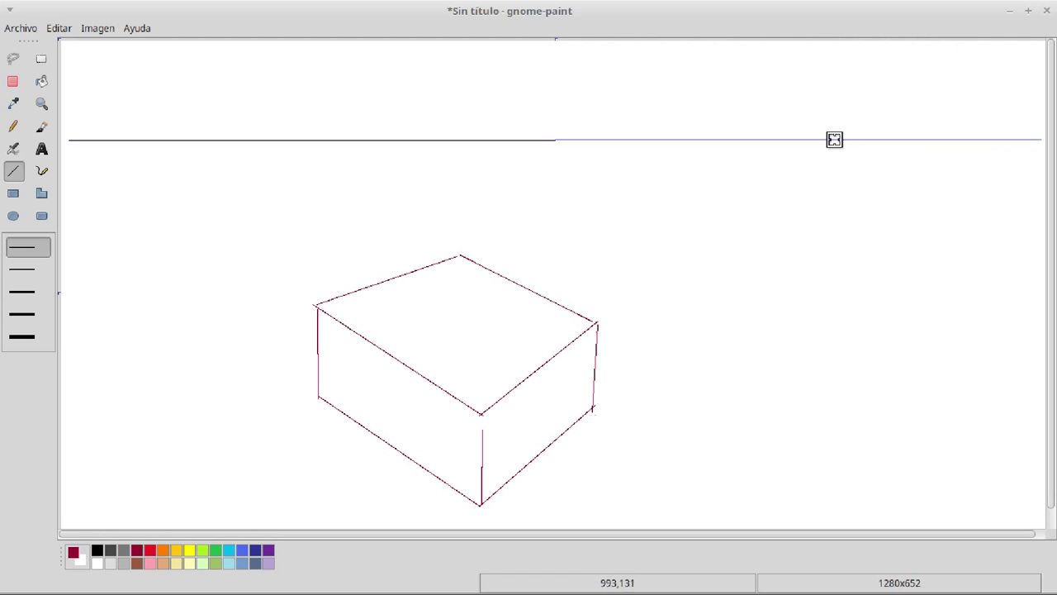
Extend the box's receding top and bottom edges up toward the horizon with thin light blue lines on both sides.
{"action": "left_click", "coordinate": [242, 551]}
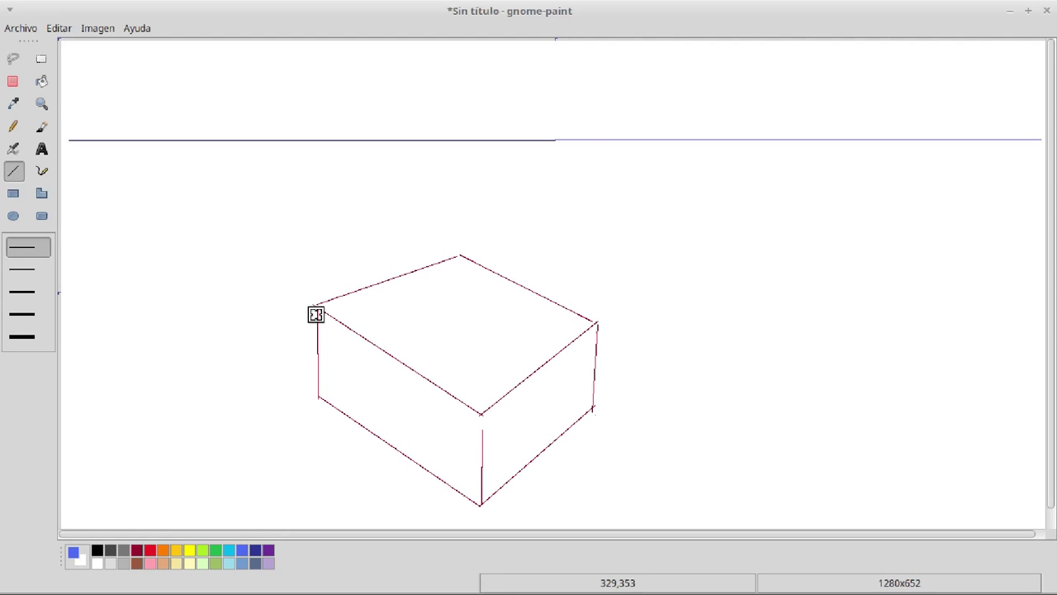
{"action": "left_click_drag", "start_coordinate": [315, 304], "coordinate": [932, 87]}
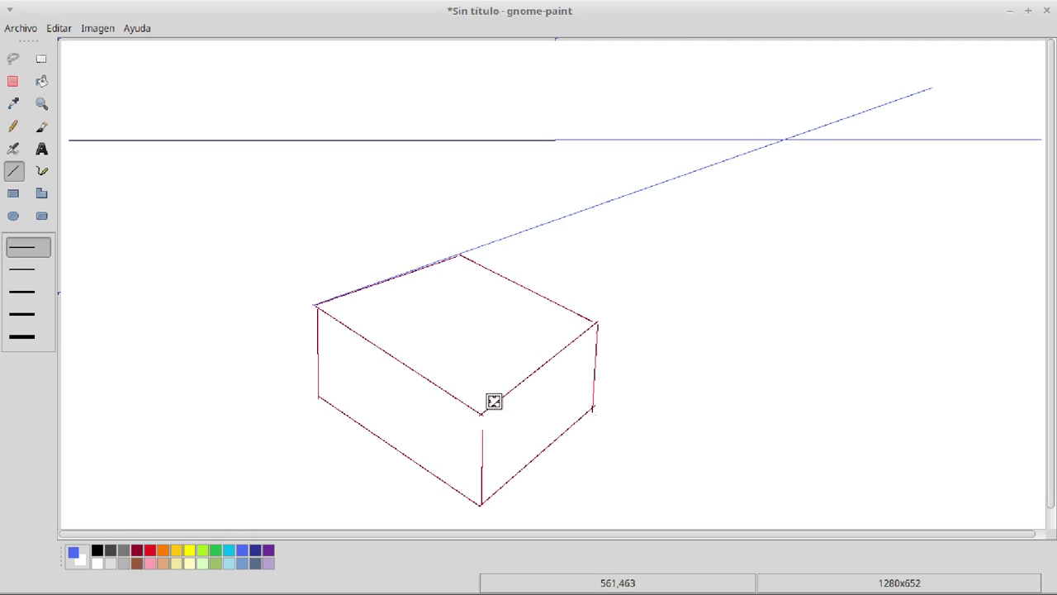
{"action": "left_click_drag", "start_coordinate": [483, 415], "coordinate": [879, 99]}
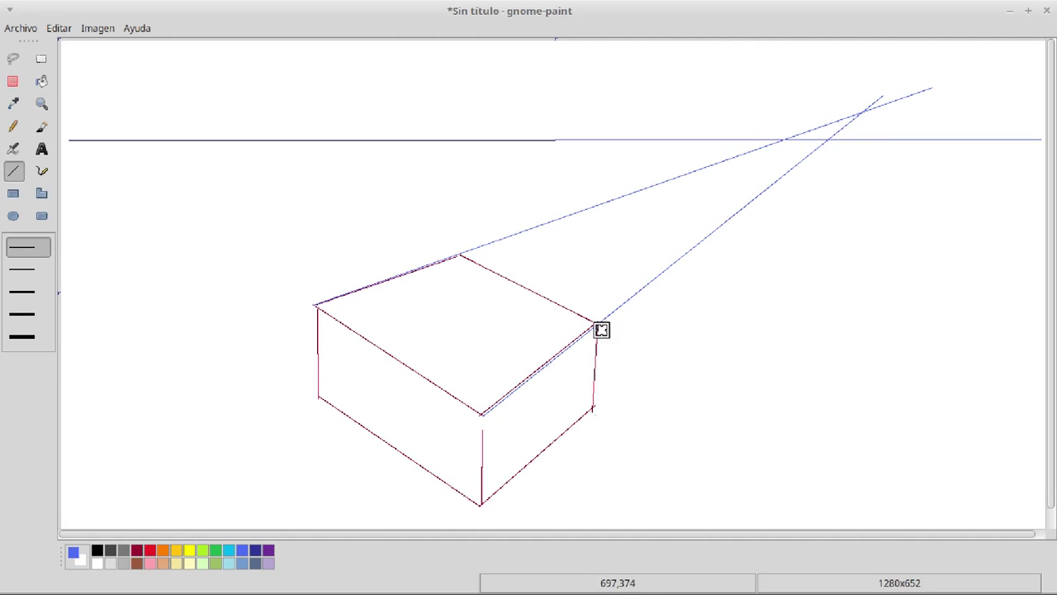
{"action": "mouse_move", "coordinate": [597, 319]}
{"action": "left_mouse_down"}
{"action": "mouse_move", "coordinate": [429, 224]}
{"action": "mouse_move", "coordinate": [180, 111]}
{"action": "left_mouse_up"}
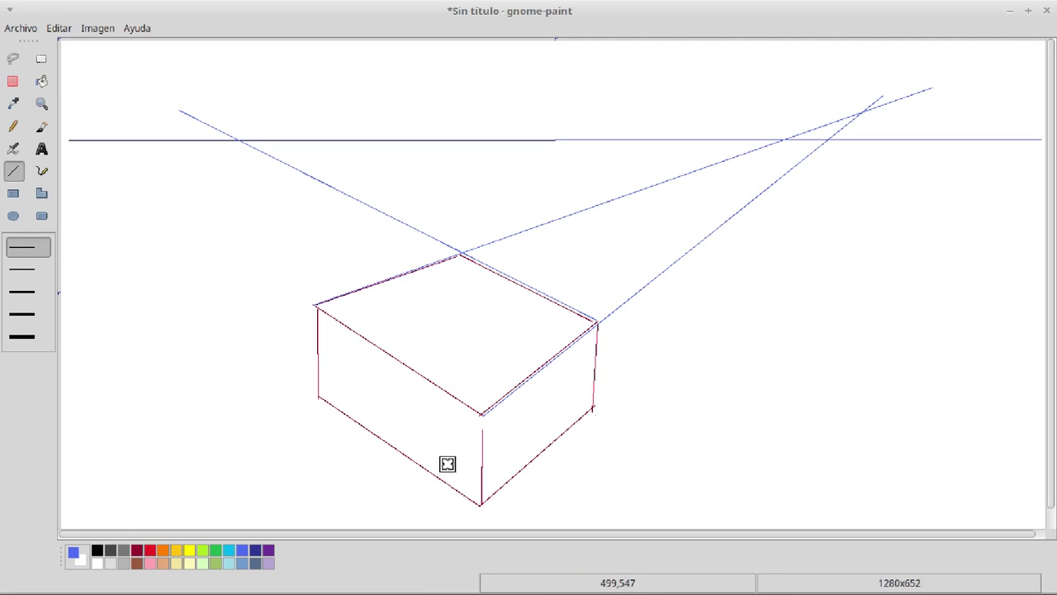
{"action": "mouse_move", "coordinate": [481, 416]}
{"action": "left_mouse_down"}
{"action": "mouse_move", "coordinate": [266, 276]}
{"action": "mouse_move", "coordinate": [151, 160]}
{"action": "mouse_move", "coordinate": [73, 119]}
{"action": "mouse_move", "coordinate": [48, 111]}
{"action": "mouse_move", "coordinate": [48, 124]}
{"action": "left_mouse_up"}
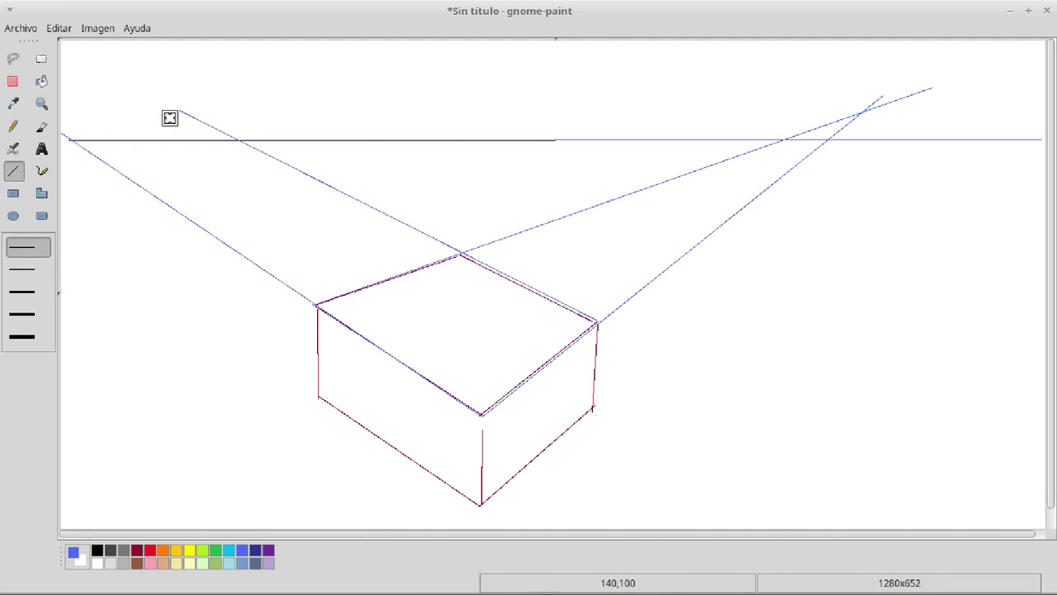
{"action": "left_click_drag", "start_coordinate": [482, 504], "coordinate": [71, 226]}
{"action": "left_click_drag", "start_coordinate": [481, 503], "coordinate": [890, 150]}
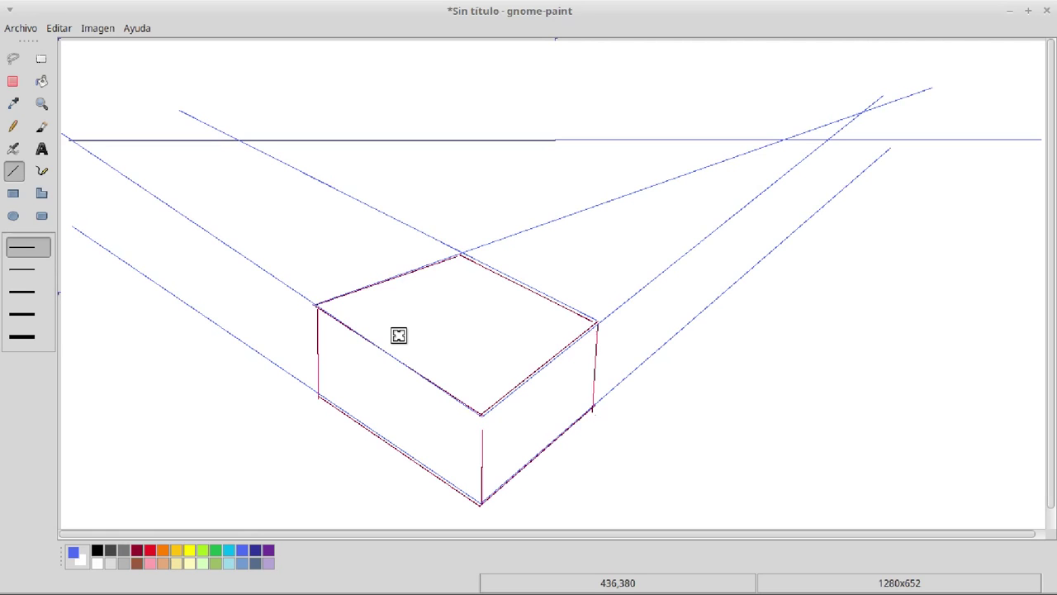
Undo the blue extension lines and the dark red box, leaving only the horizon line.
{"action": "key", "text": "ctrl+z"}
{"action": "key", "text": "ctrl+z"}
{"action": "key", "text": "ctrl+z"}
{"action": "key", "text": "ctrl+z"}
{"action": "key", "text": "ctrl+z"}
{"action": "key", "text": "ctrl+z"}
{"action": "key", "text": "ctrl+z"}
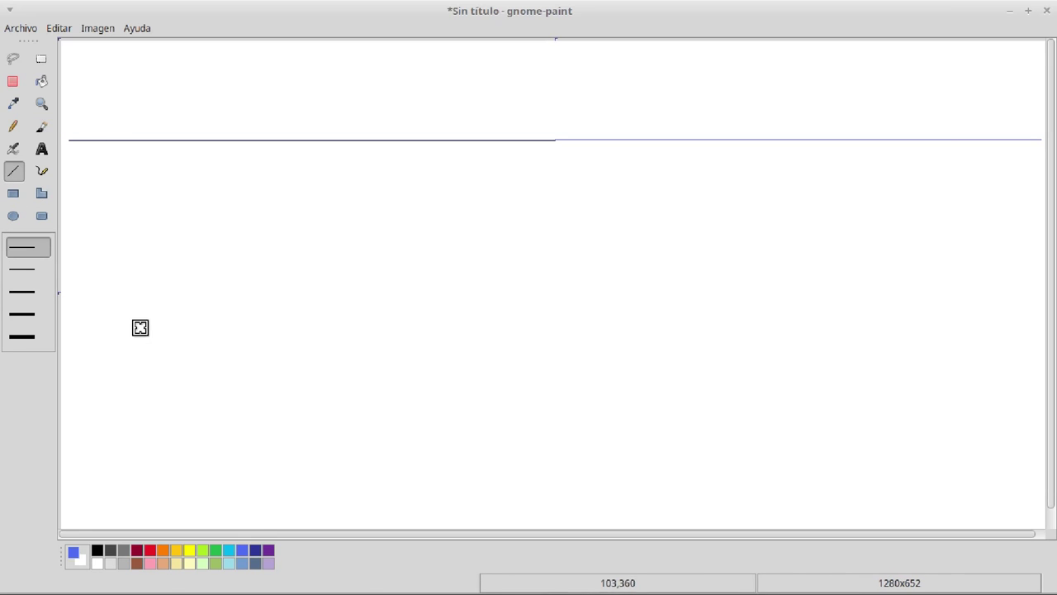
Mark a vanishing point near each end of the horizon line with a dark blue dot in the thickest line width.
{"action": "left_click", "coordinate": [256, 551]}
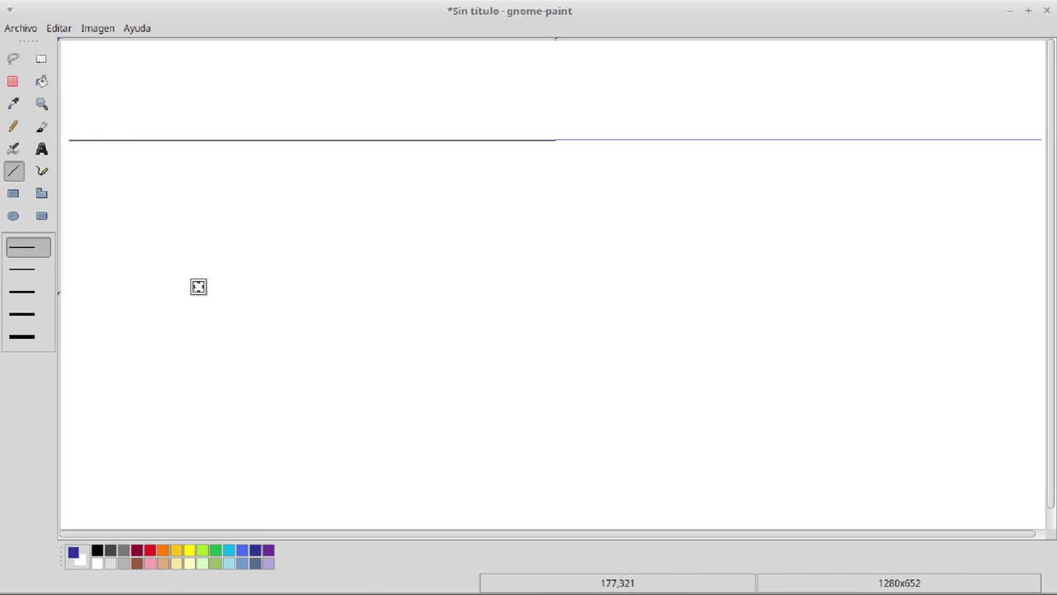
{"action": "left_click", "coordinate": [28, 336]}
{"action": "left_click", "coordinate": [78, 138]}
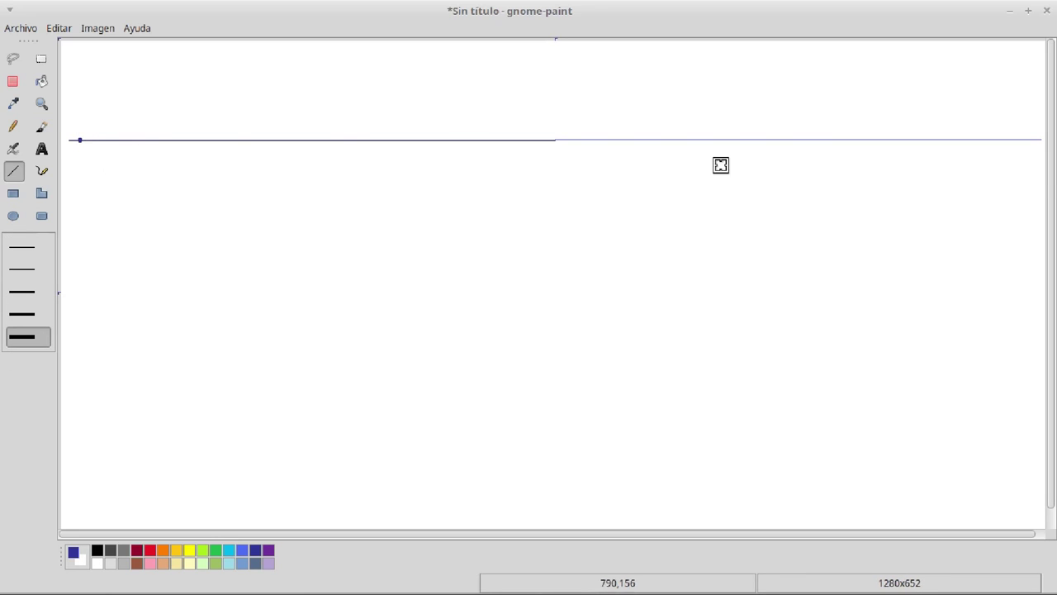
{"action": "left_click", "coordinate": [1024, 140]}
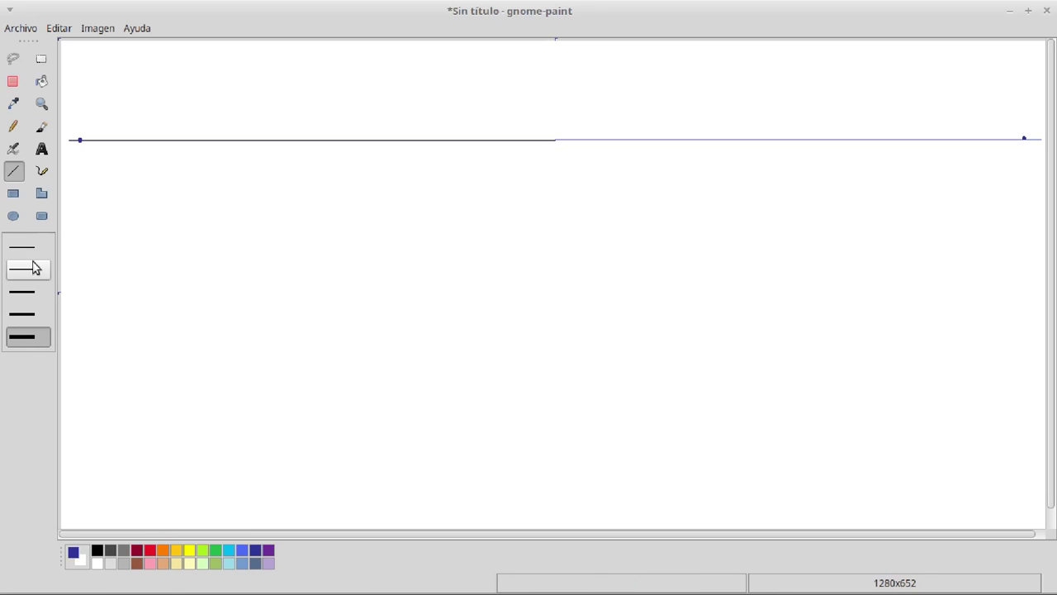
Draw the box's front vertical edge below the horizon as a medium-thick red line about 145 pixels long.
{"action": "left_click", "coordinate": [29, 293]}
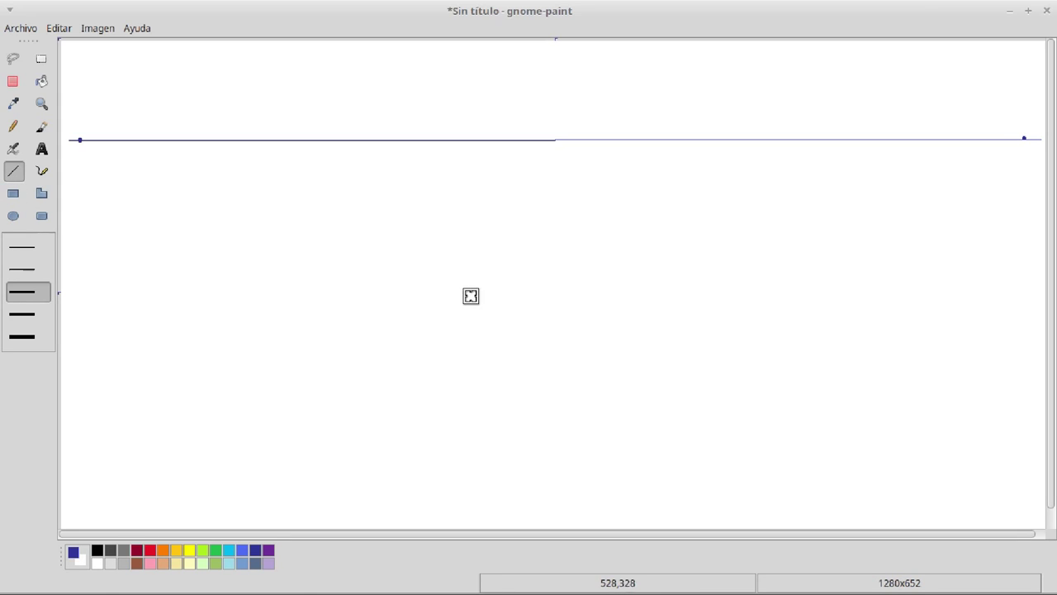
{"action": "left_click_drag", "start_coordinate": [478, 310], "coordinate": [477, 345]}
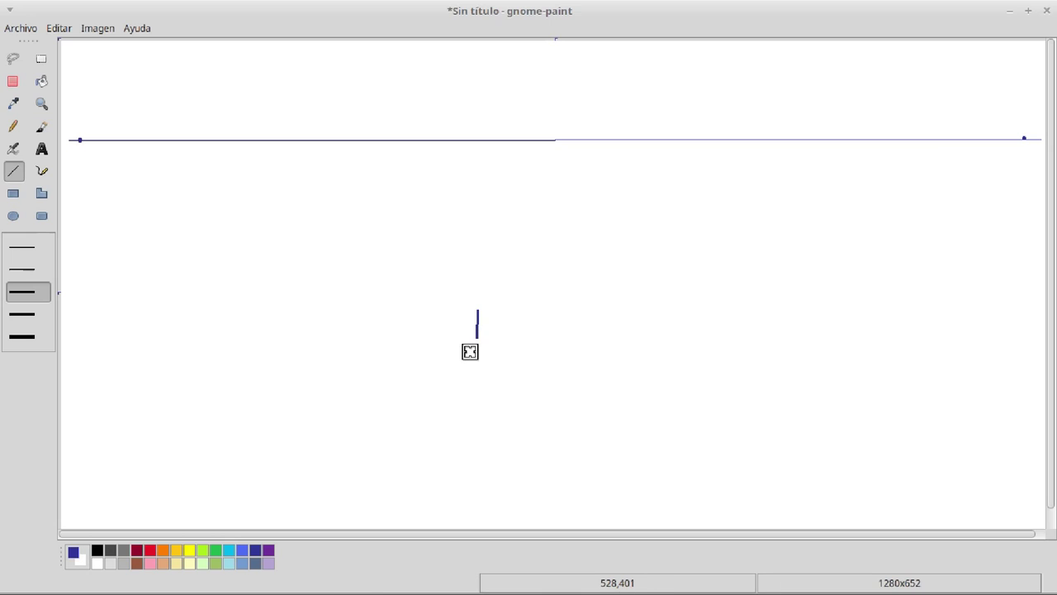
{"action": "key", "text": "ctrl+z"}
{"action": "left_click", "coordinate": [151, 549]}
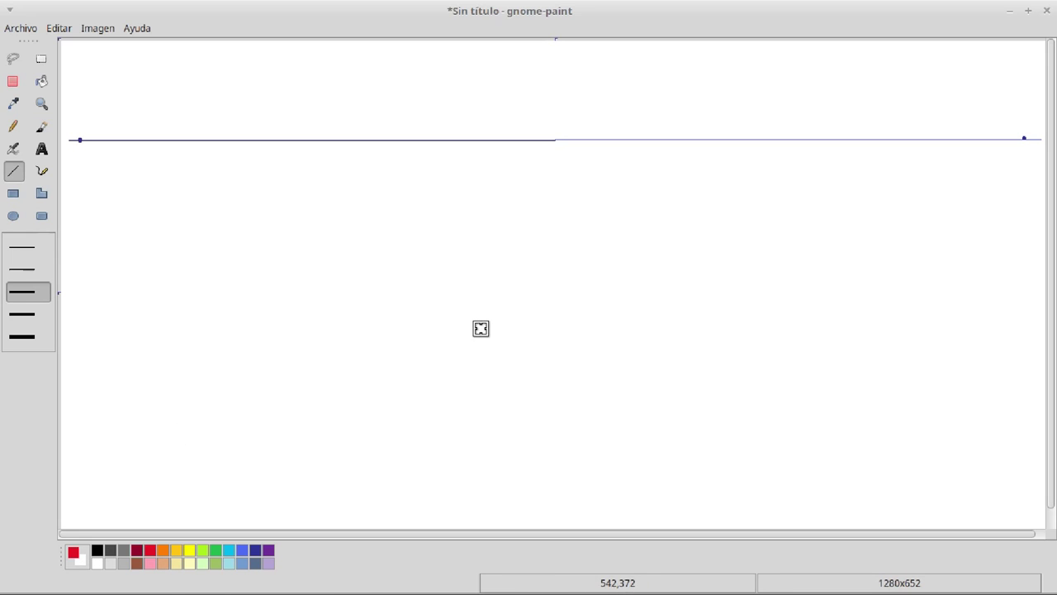
{"action": "left_click_drag", "start_coordinate": [481, 319], "coordinate": [482, 430]}
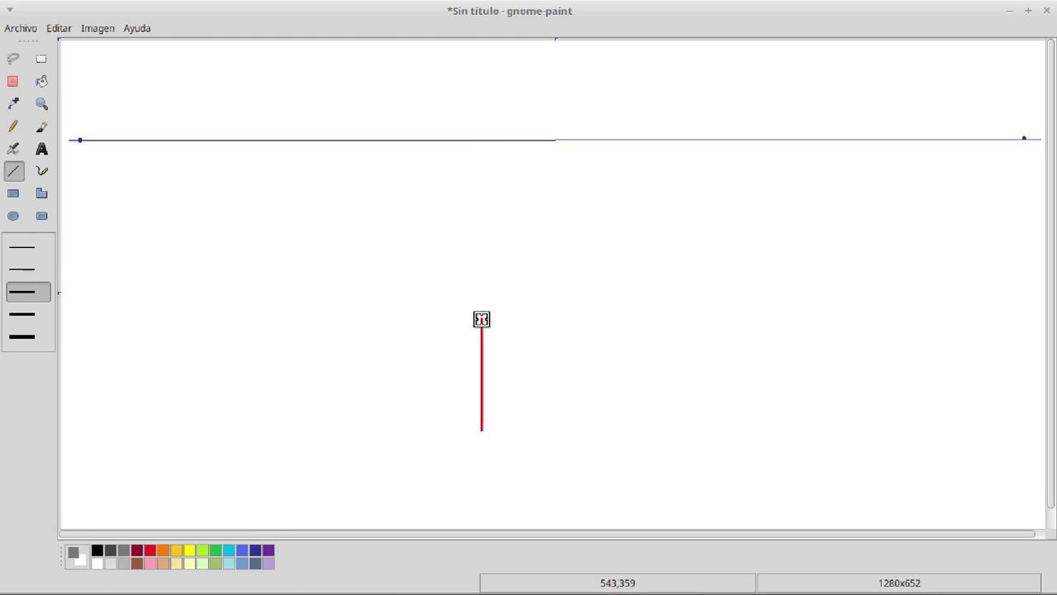
Draw thin gray guide lines from the top and bottom of the red vertical edge to both vanishing points.
{"action": "left_click_drag", "start_coordinate": [481, 318], "coordinate": [1033, 134]}
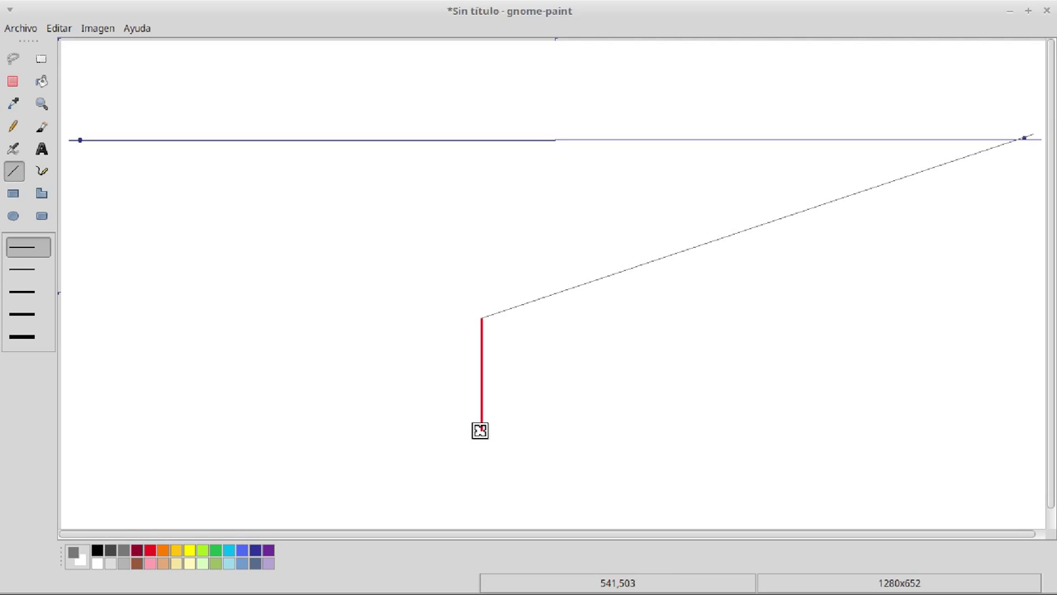
{"action": "left_click_drag", "start_coordinate": [481, 430], "coordinate": [1024, 138]}
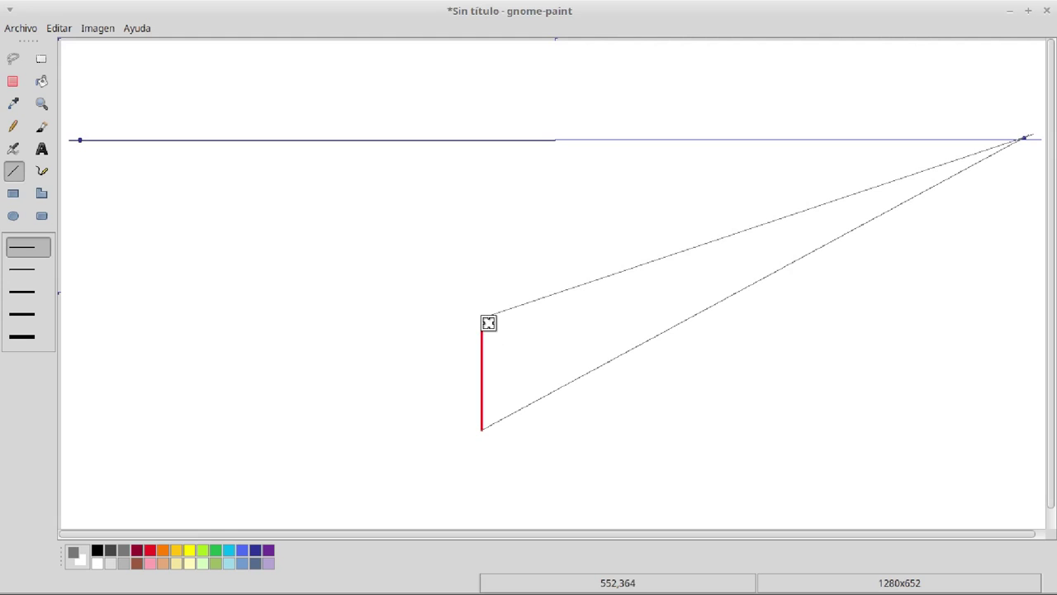
{"action": "left_click_drag", "start_coordinate": [483, 319], "coordinate": [85, 142]}
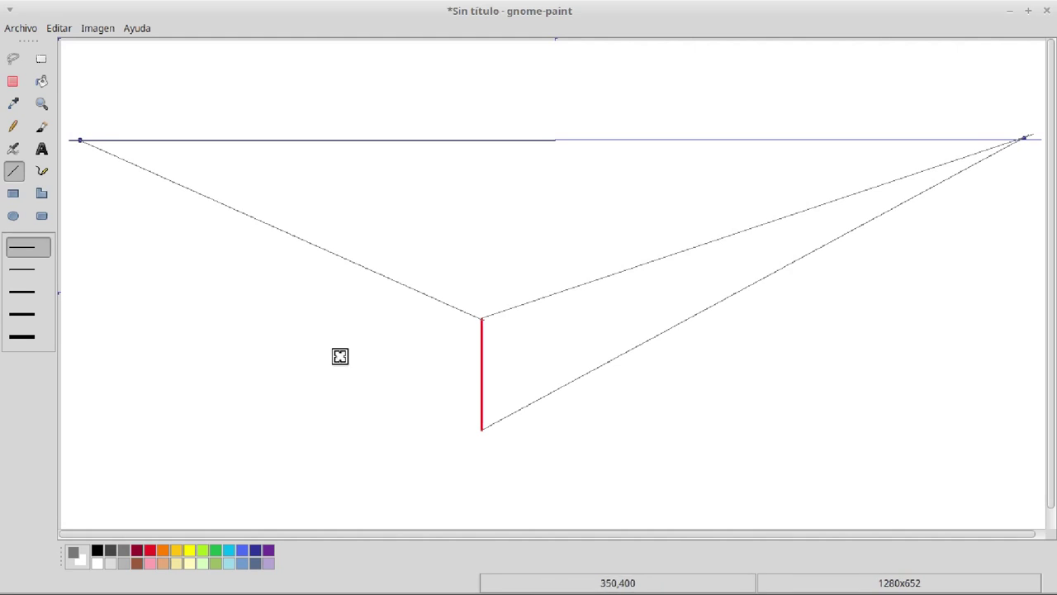
{"action": "left_click_drag", "start_coordinate": [480, 429], "coordinate": [78, 140]}
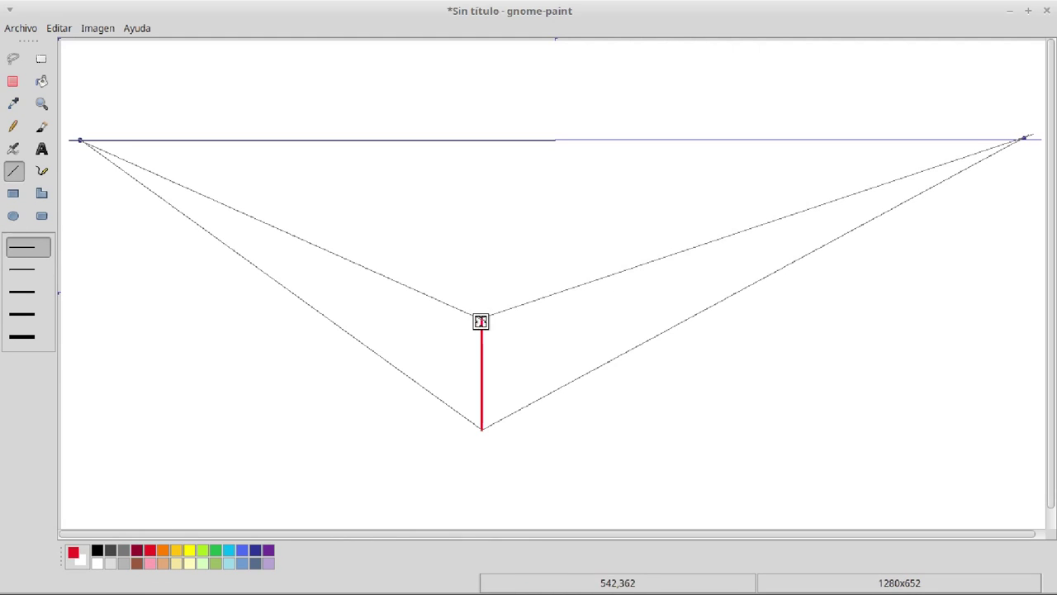
Outline the box's right and left faces in medium-thick red lines along the guide lines, closing each with a vertical edge.
{"action": "left_click_drag", "start_coordinate": [481, 319], "coordinate": [597, 278]}
{"action": "key", "text": "ctrl+z"}
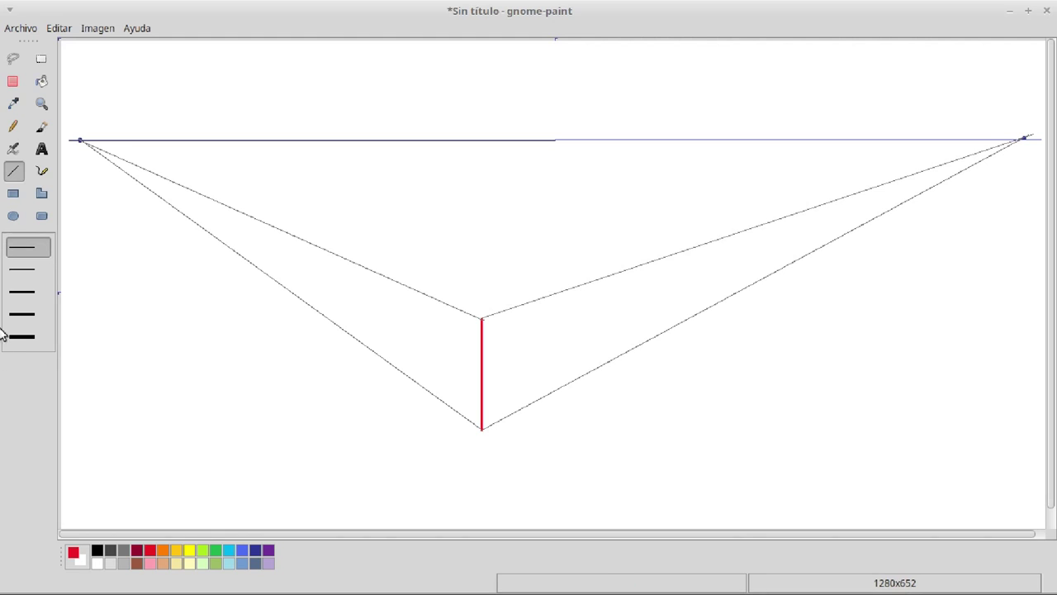
{"action": "left_click", "coordinate": [28, 294]}
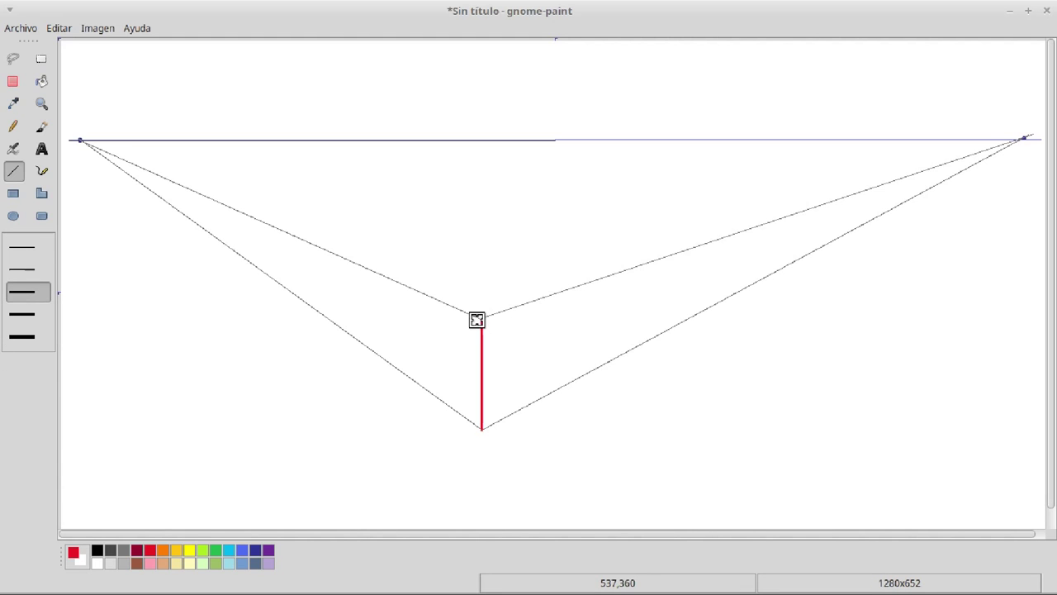
{"action": "left_click_drag", "start_coordinate": [482, 318], "coordinate": [636, 351]}
{"action": "left_click_drag", "start_coordinate": [482, 427], "coordinate": [637, 349]}
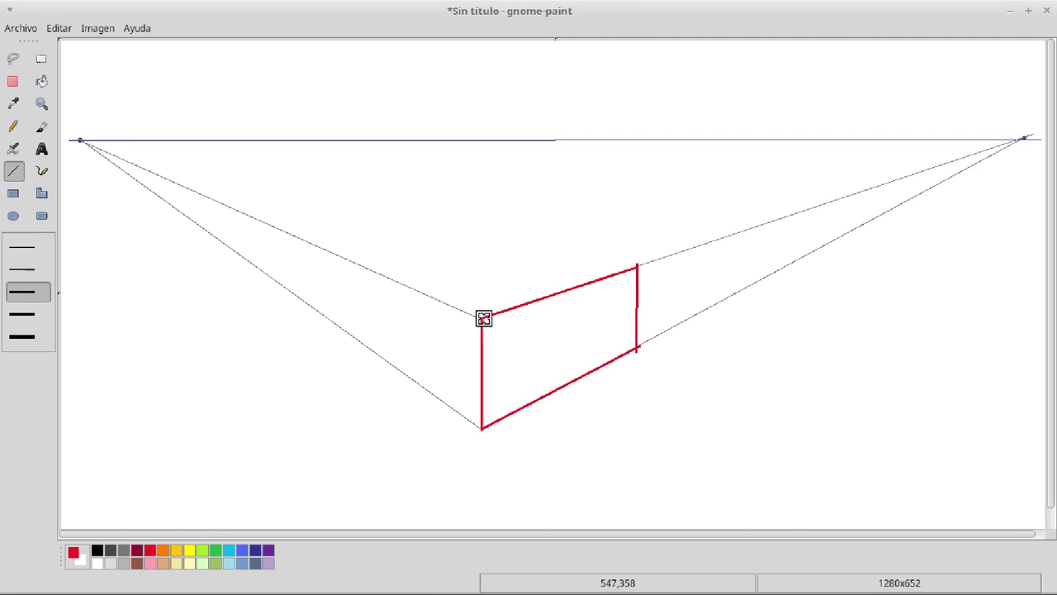
{"action": "left_click_drag", "start_coordinate": [483, 318], "coordinate": [385, 361]}
{"action": "key", "text": "ctrl+z"}
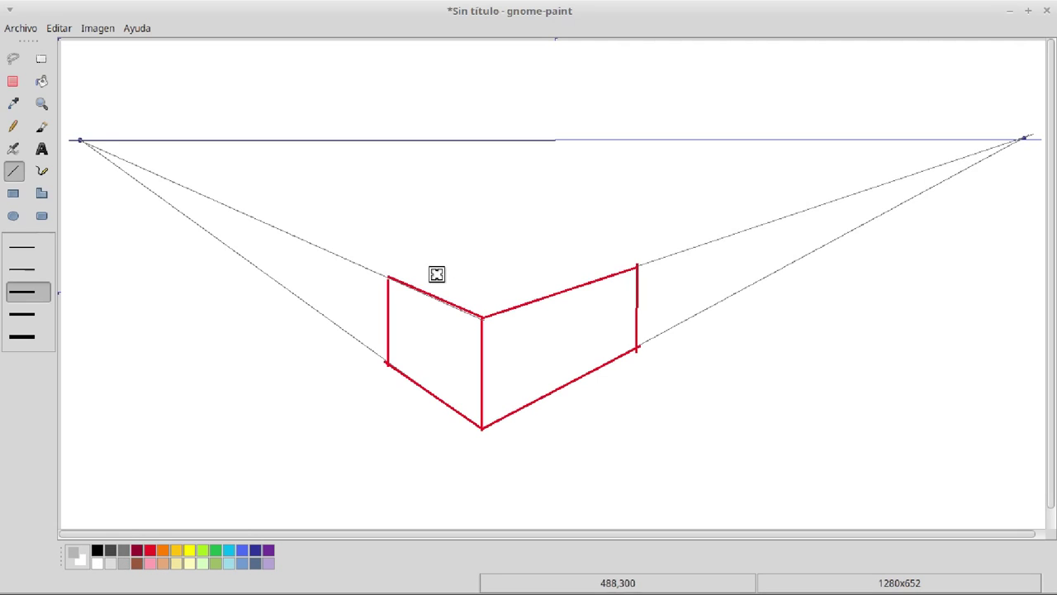
Draw thin light gray guide lines from the upper outer corners of both faces to the opposite vanishing points.
{"action": "left_click_drag", "start_coordinate": [386, 275], "coordinate": [511, 236]}
{"action": "key", "text": "ctrl+z"}
{"action": "left_click", "coordinate": [33, 247]}
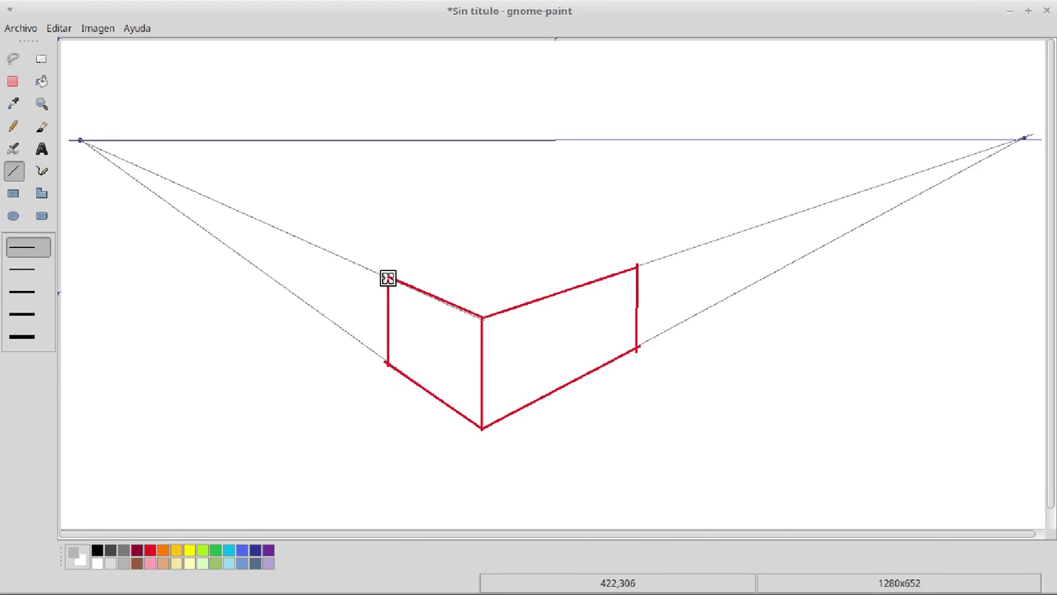
{"action": "left_click_drag", "start_coordinate": [389, 276], "coordinate": [1028, 138]}
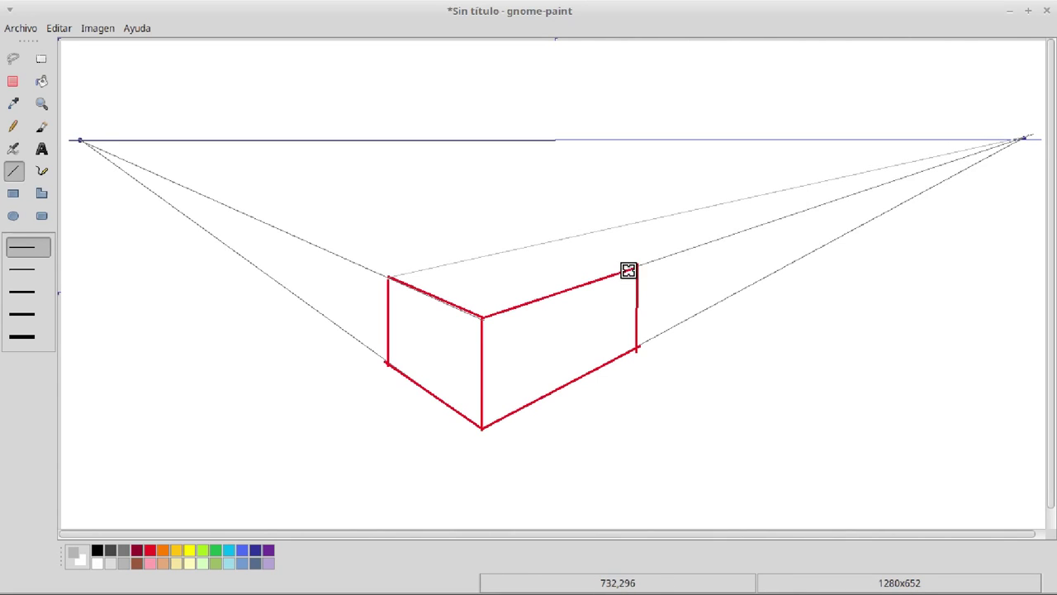
{"action": "left_click_drag", "start_coordinate": [638, 266], "coordinate": [80, 142]}
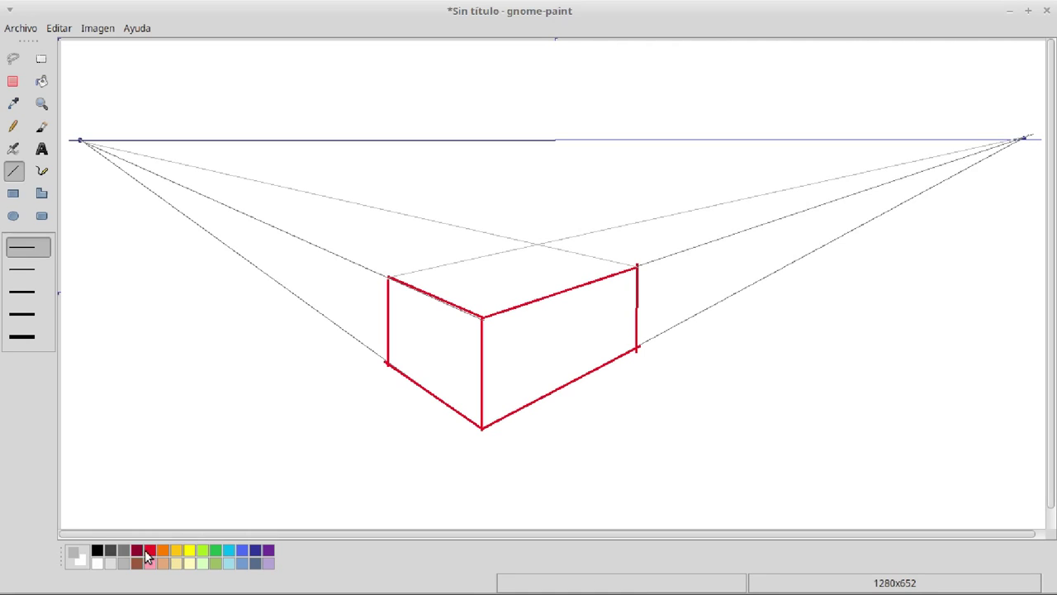
Complete the box's top face with two medium-thick red back edges meeting where the light gray guide lines cross.
{"action": "left_click", "coordinate": [23, 292]}
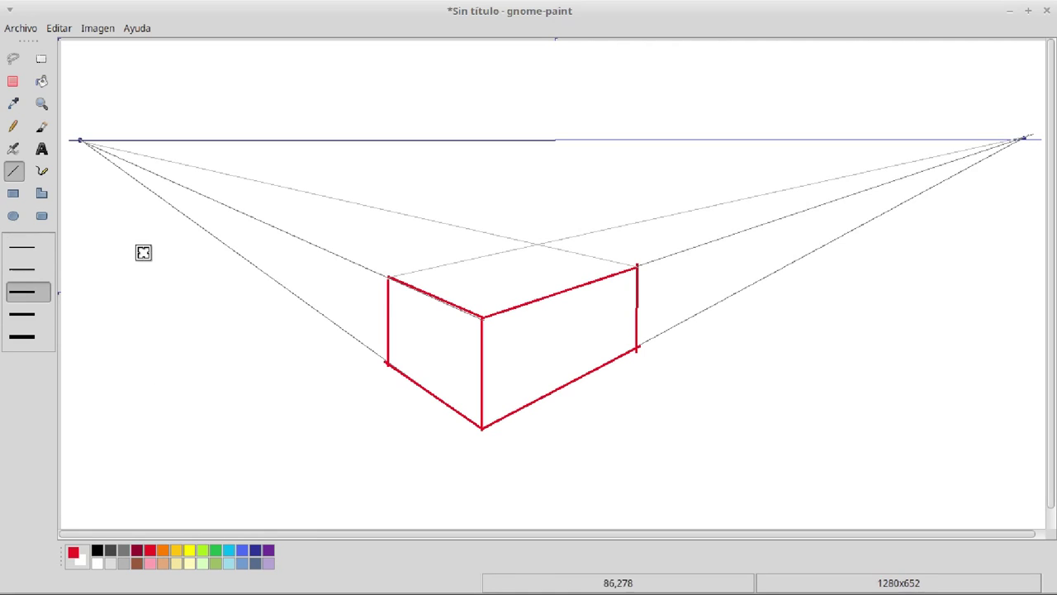
{"action": "left_click_drag", "start_coordinate": [389, 278], "coordinate": [538, 245]}
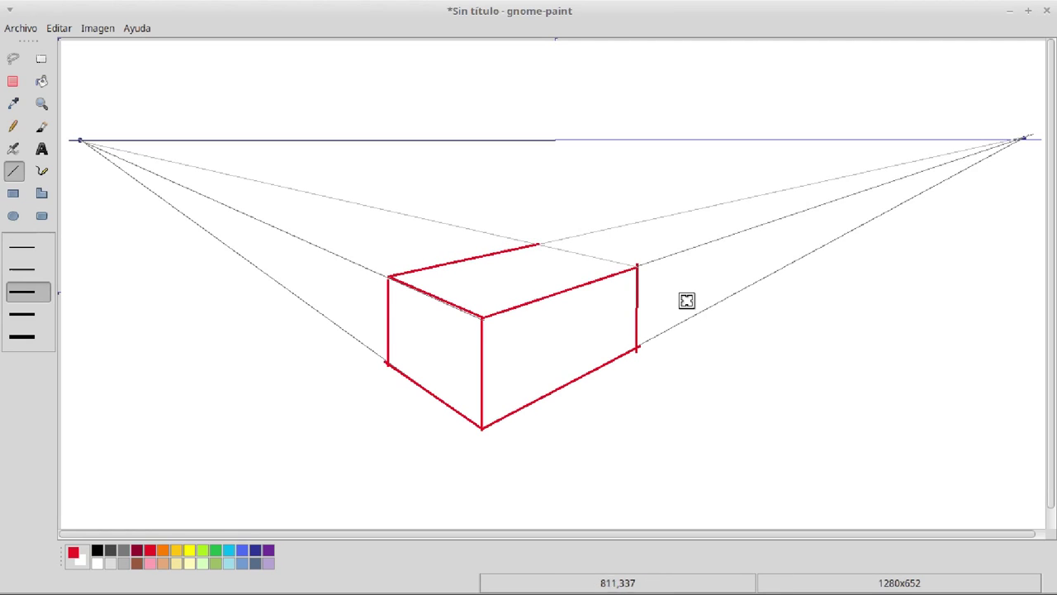
{"action": "left_click_drag", "start_coordinate": [634, 266], "coordinate": [538, 244]}
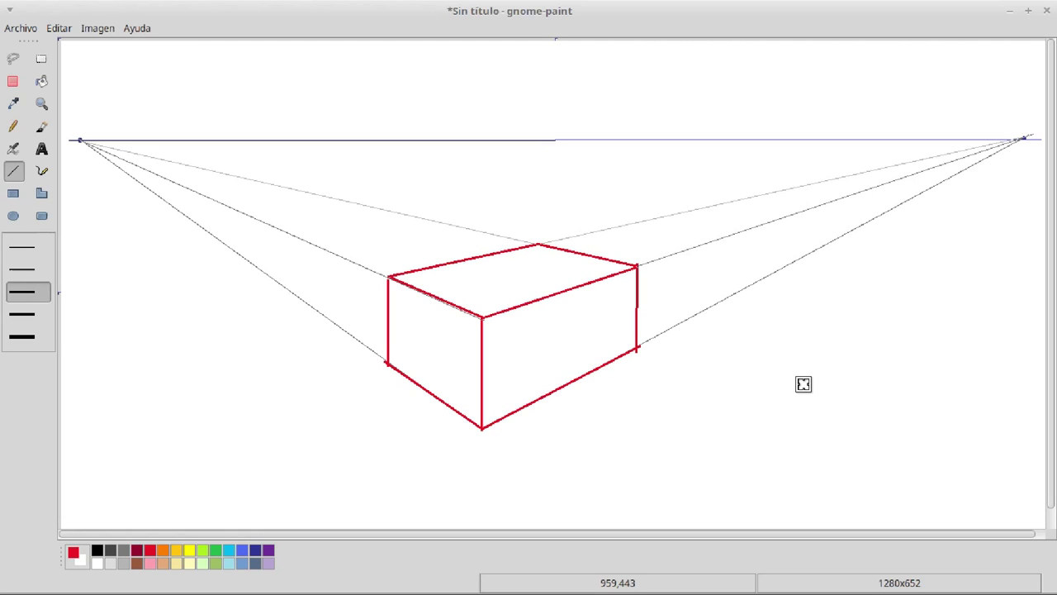
Handwrite the labels H on the horizon, F1 at the left vanishing point and F2 at the right one with a small dark blue brush.
{"action": "left_click", "coordinate": [41, 126]}
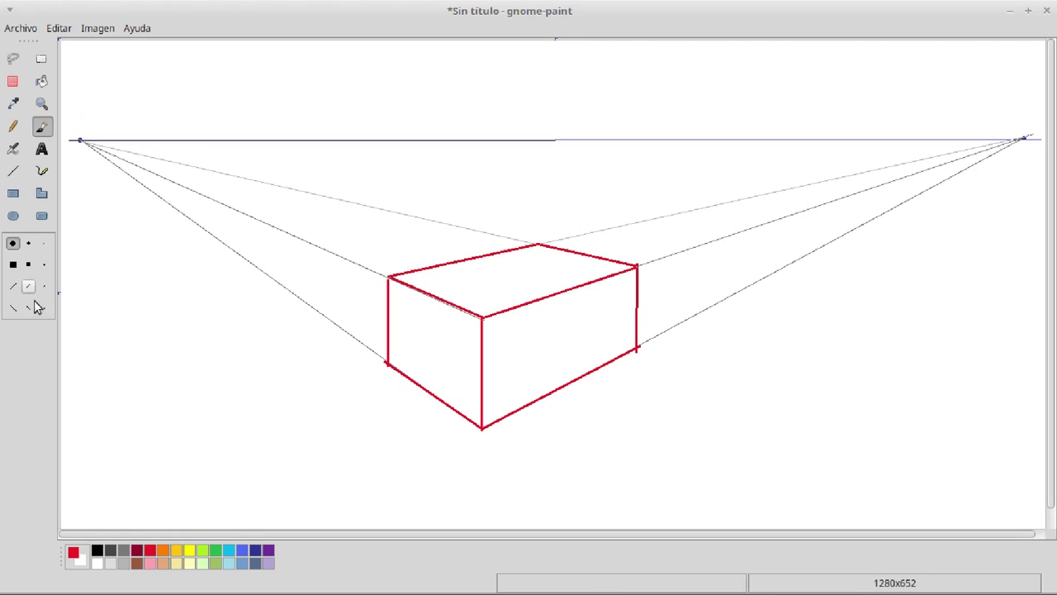
{"action": "left_click", "coordinate": [45, 242]}
{"action": "left_click", "coordinate": [256, 551]}
{"action": "mouse_move", "coordinate": [658, 118]}
{"action": "left_mouse_down"}
{"action": "mouse_move", "coordinate": [659, 136]}
{"action": "mouse_move", "coordinate": [673, 127]}
{"action": "left_mouse_up"}
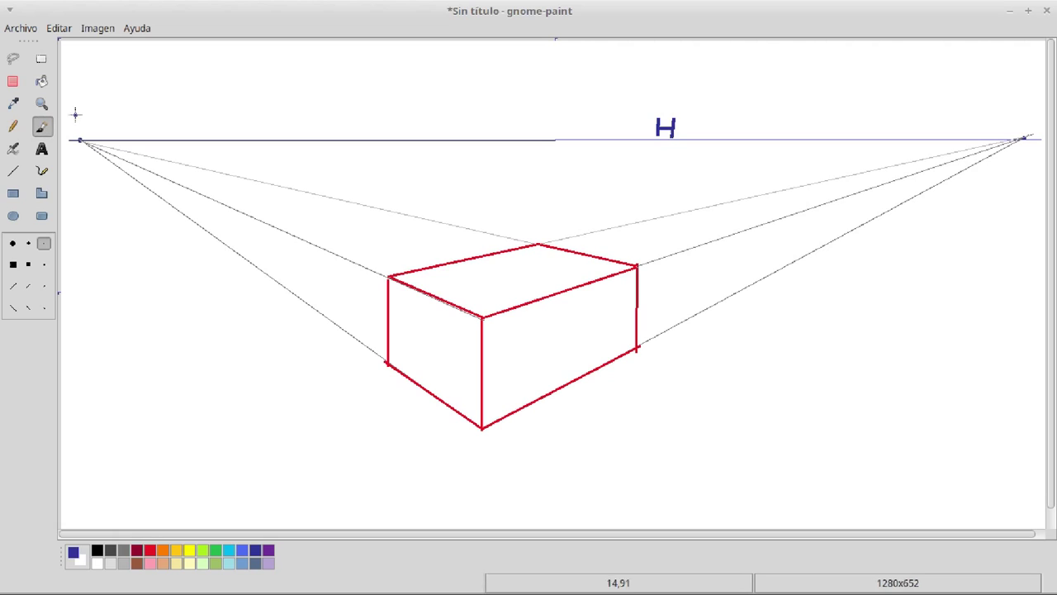
{"action": "mouse_move", "coordinate": [75, 116]}
{"action": "left_mouse_down"}
{"action": "mouse_move", "coordinate": [77, 135]}
{"action": "mouse_move", "coordinate": [93, 115]}
{"action": "left_mouse_up"}
{"action": "left_click_drag", "start_coordinate": [77, 121], "coordinate": [103, 131]}
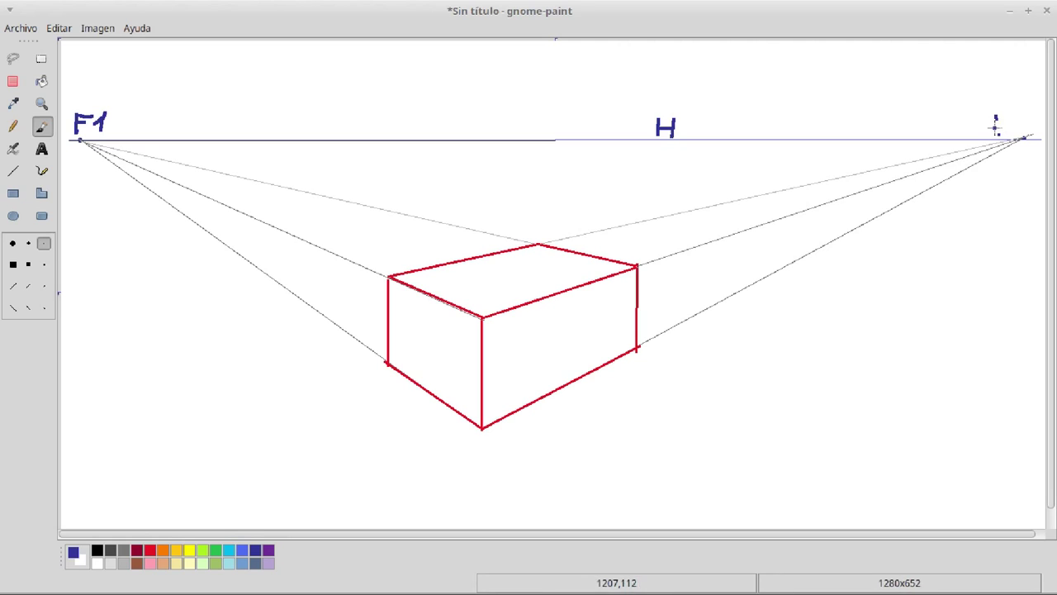
{"action": "mouse_move", "coordinate": [996, 114]}
{"action": "left_mouse_down"}
{"action": "mouse_move", "coordinate": [995, 137]}
{"action": "mouse_move", "coordinate": [1022, 111]}
{"action": "mouse_move", "coordinate": [1003, 124]}
{"action": "mouse_move", "coordinate": [1032, 120]}
{"action": "mouse_move", "coordinate": [1034, 135]}
{"action": "left_mouse_up"}
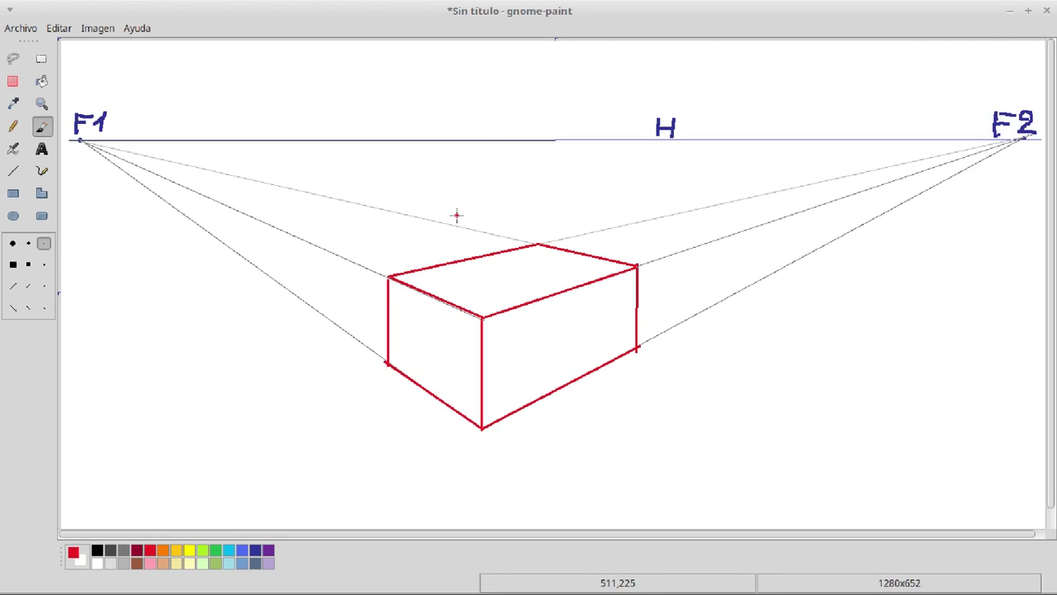
Draw a medium-thick red vertical line crossing the horizon between F1 and H as the front edge of a second box.
{"action": "left_click_drag", "start_coordinate": [537, 106], "coordinate": [538, 162]}
{"action": "key", "text": "ctrl+z"}
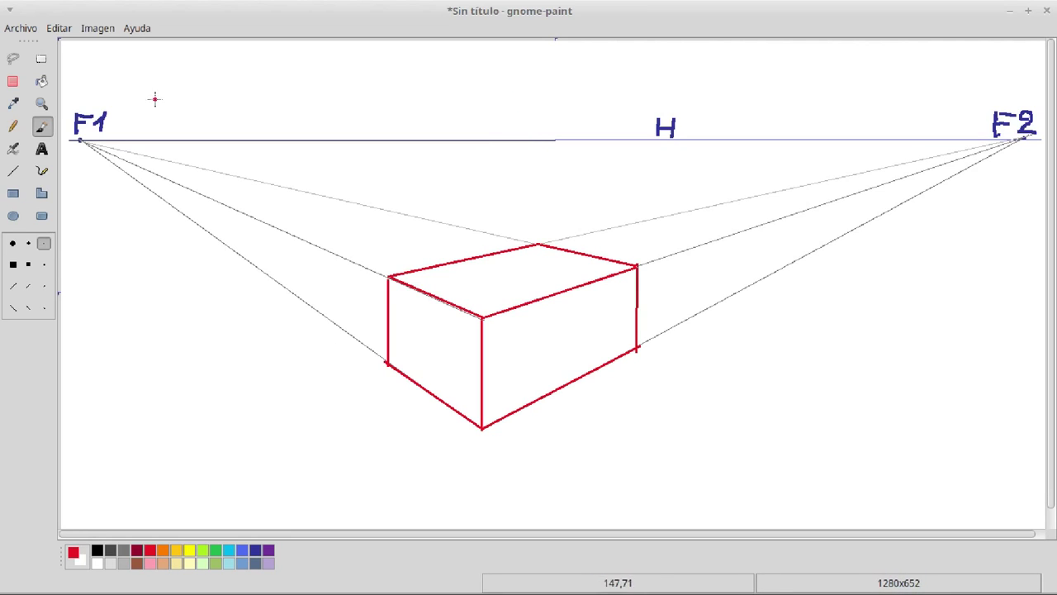
{"action": "left_click", "coordinate": [14, 170]}
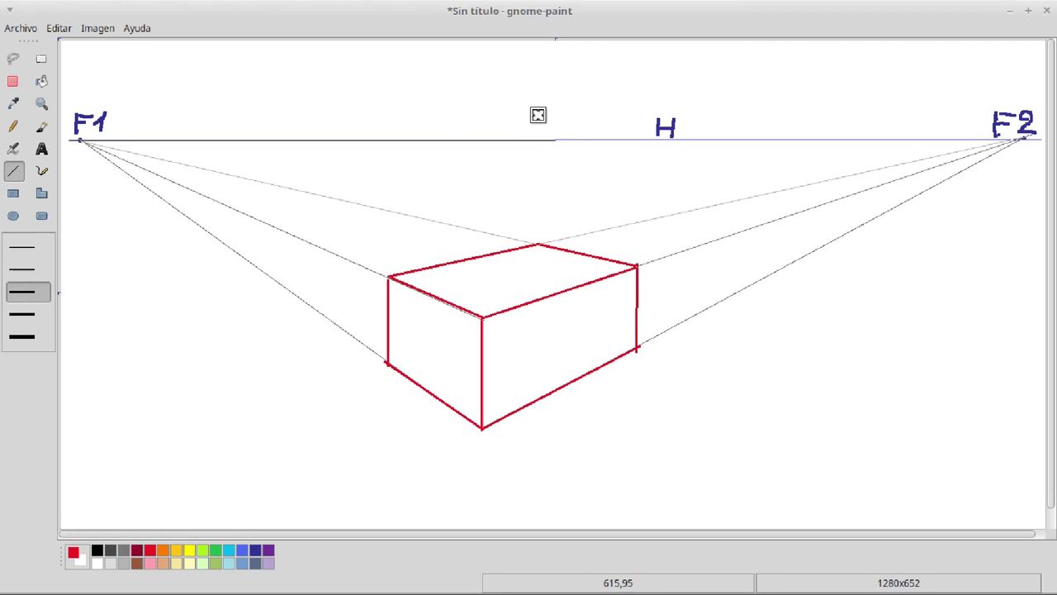
{"action": "left_click_drag", "start_coordinate": [354, 97], "coordinate": [355, 164]}
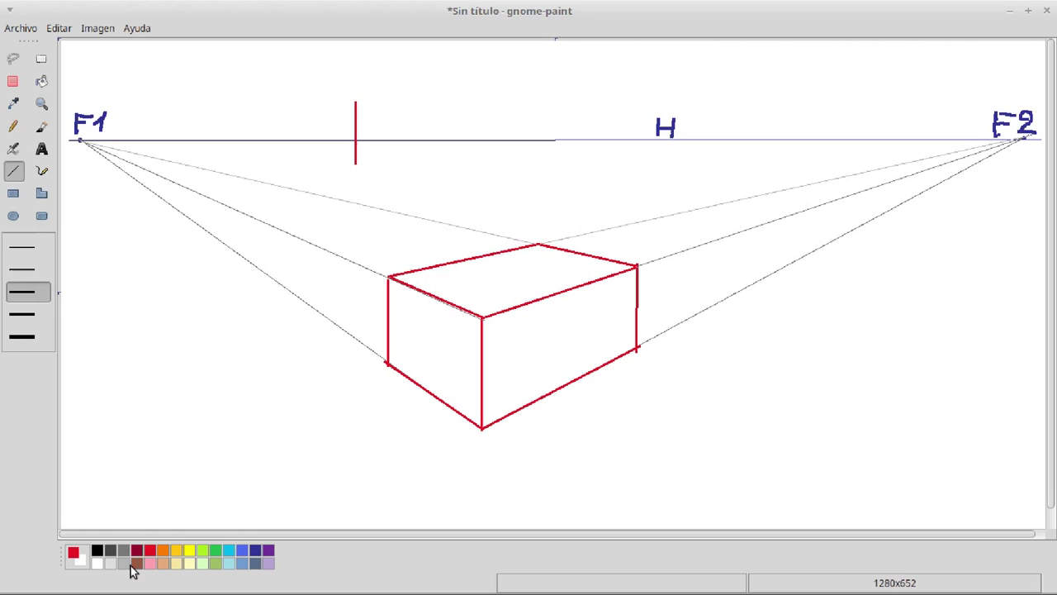
Draw thin light gray guide lines from both ends of the edge crossing the horizon to vanishing points F1 and F2.
{"action": "left_click", "coordinate": [31, 253]}
{"action": "left_click_drag", "start_coordinate": [355, 101], "coordinate": [1028, 152]}
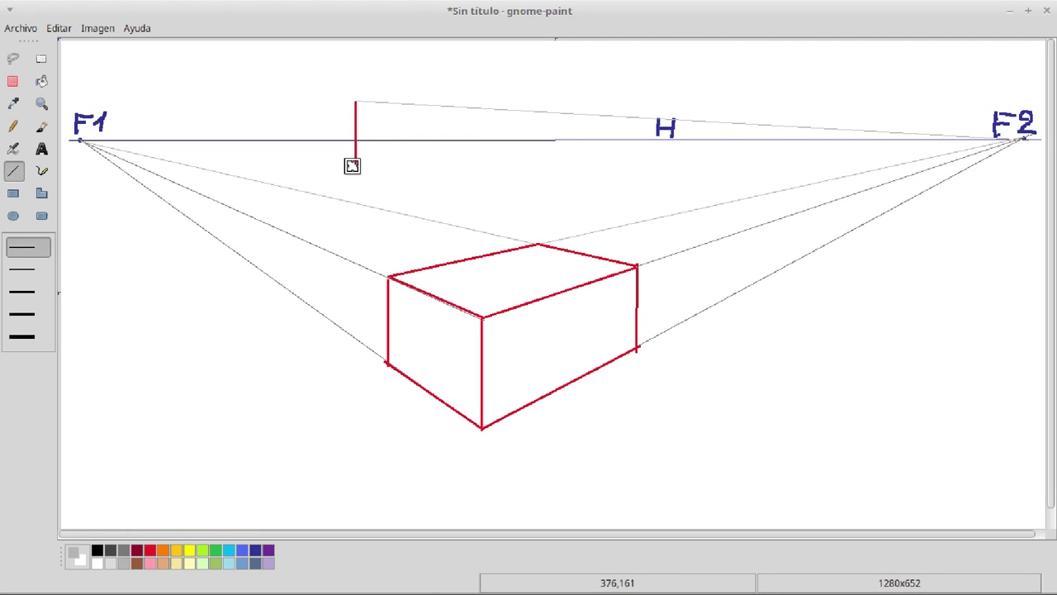
{"action": "left_click_drag", "start_coordinate": [354, 162], "coordinate": [1038, 140]}
{"action": "left_click_drag", "start_coordinate": [355, 101], "coordinate": [77, 139]}
{"action": "left_click_drag", "start_coordinate": [354, 160], "coordinate": [80, 140]}
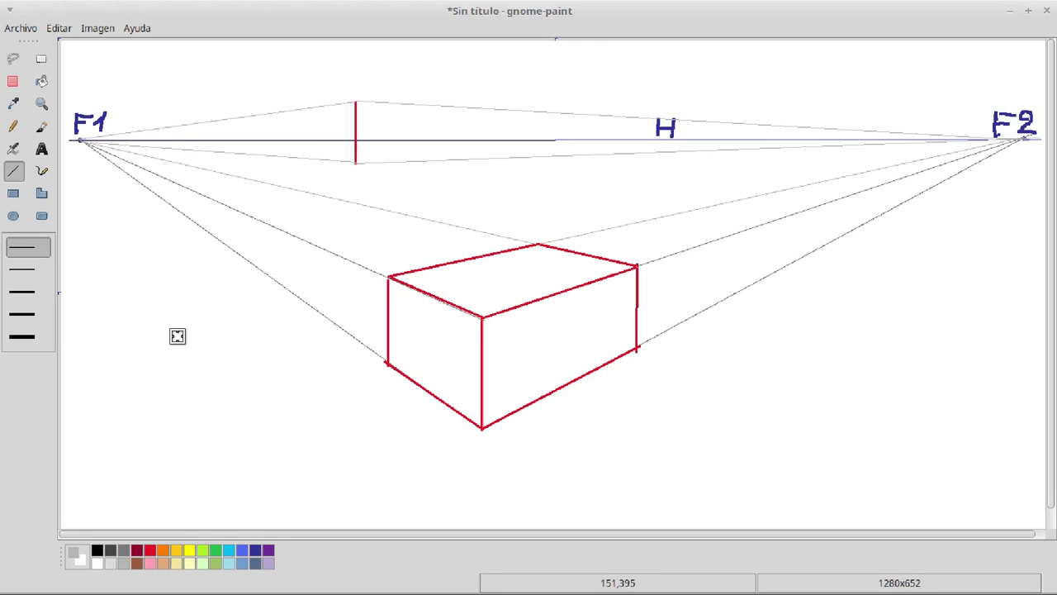
Outline the second box's right and left faces in medium-thick red lines along its guide lines, closing each with a vertical edge.
{"action": "left_click", "coordinate": [31, 293]}
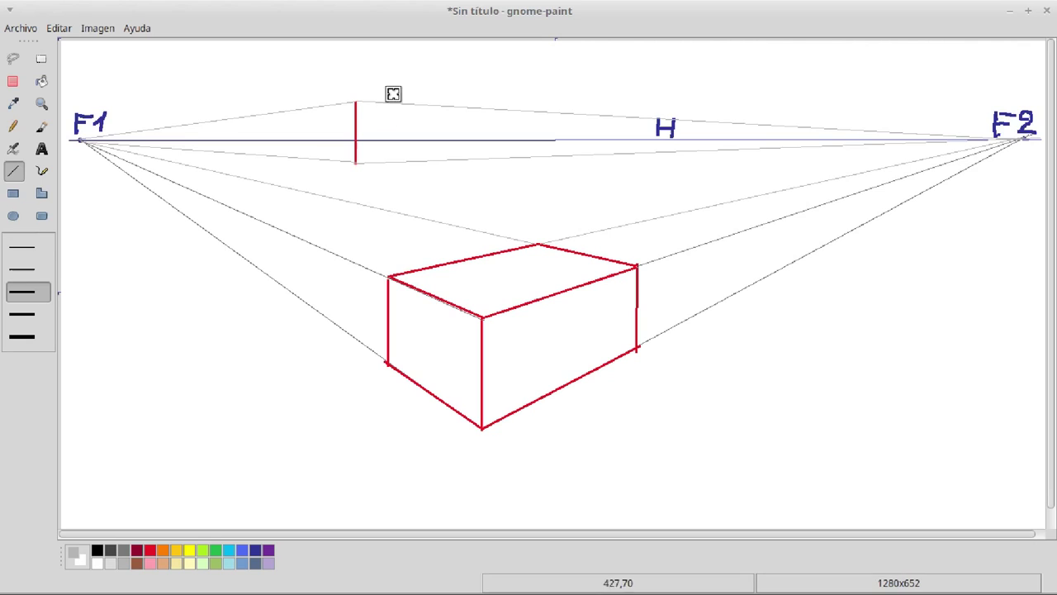
{"action": "left_click_drag", "start_coordinate": [358, 99], "coordinate": [401, 104]}
{"action": "left_click", "coordinate": [151, 551]}
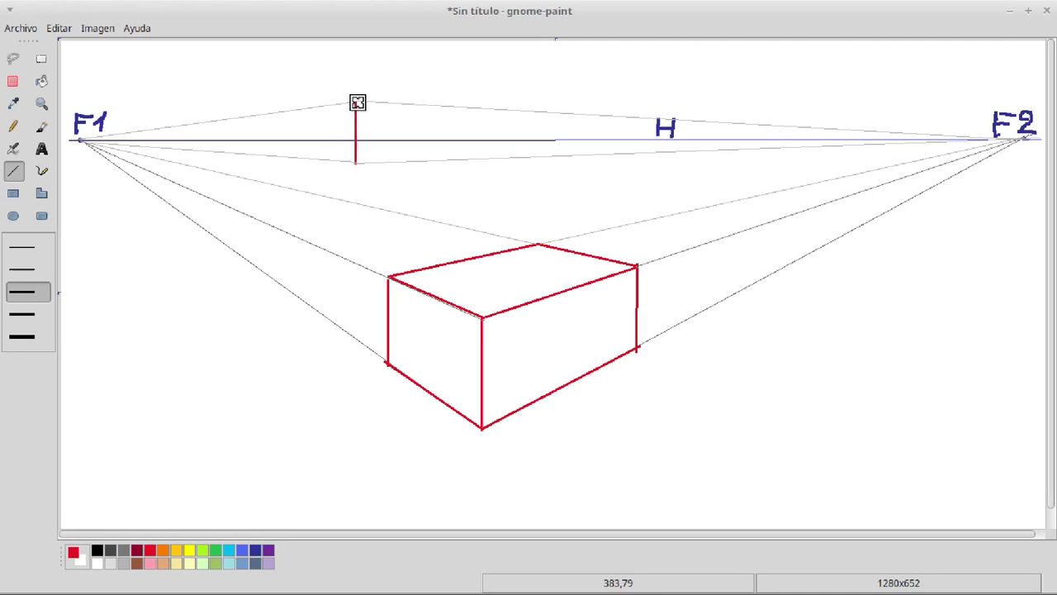
{"action": "left_click_drag", "start_coordinate": [356, 101], "coordinate": [421, 156]}
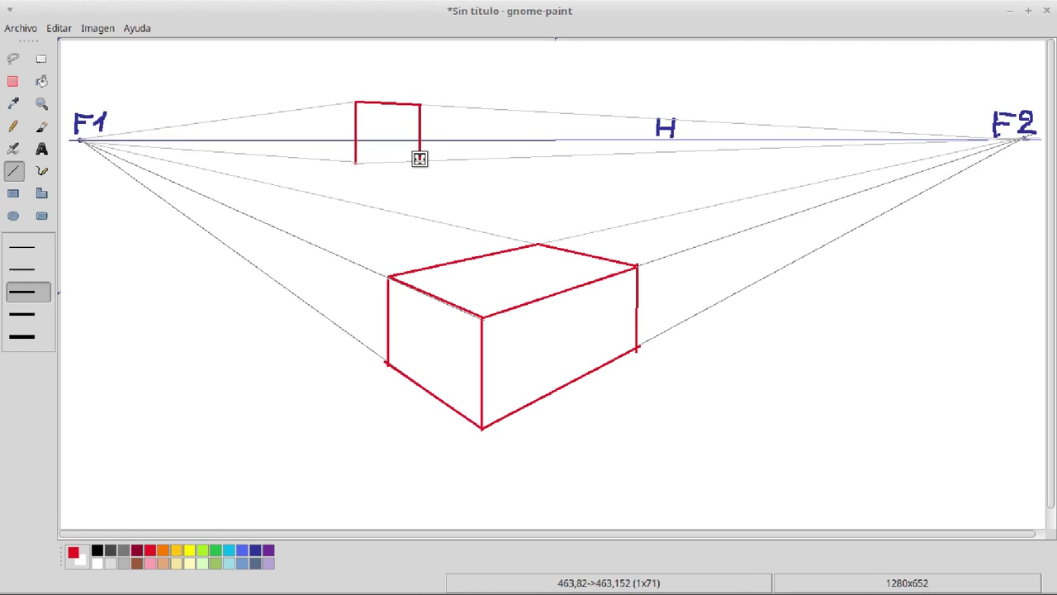
{"action": "left_click_drag", "start_coordinate": [353, 163], "coordinate": [422, 160]}
{"action": "left_click_drag", "start_coordinate": [354, 99], "coordinate": [315, 107]}
{"action": "left_click_drag", "start_coordinate": [354, 163], "coordinate": [316, 158]}
{"action": "left_click_drag", "start_coordinate": [315, 105], "coordinate": [317, 158]}
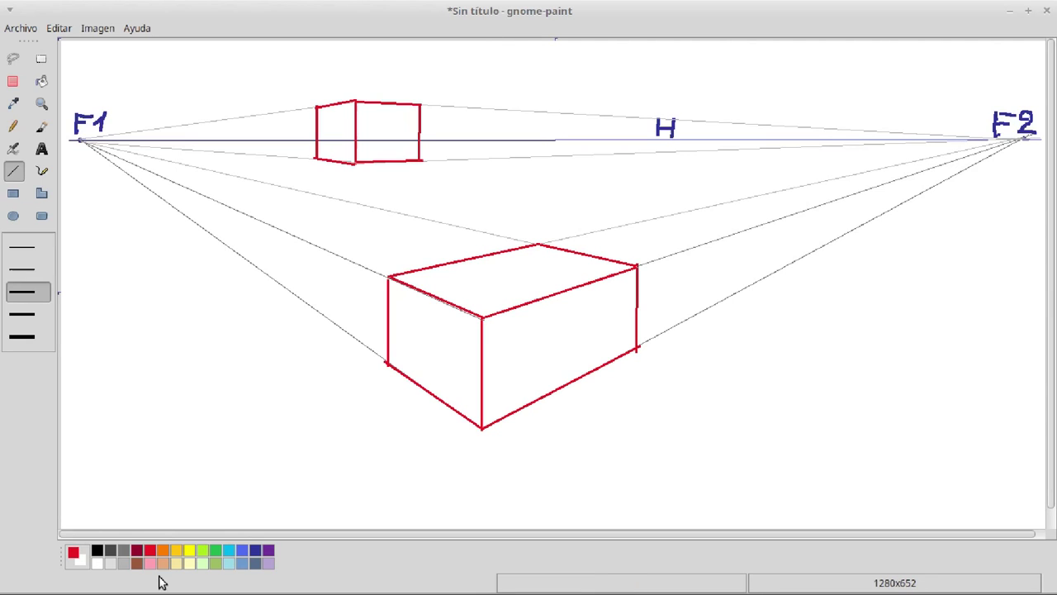
Draw a medium-thick red vertical line entirely above the horizon, just left of H, as a third box's front edge.
{"action": "left_click_drag", "start_coordinate": [590, 54], "coordinate": [590, 95]}
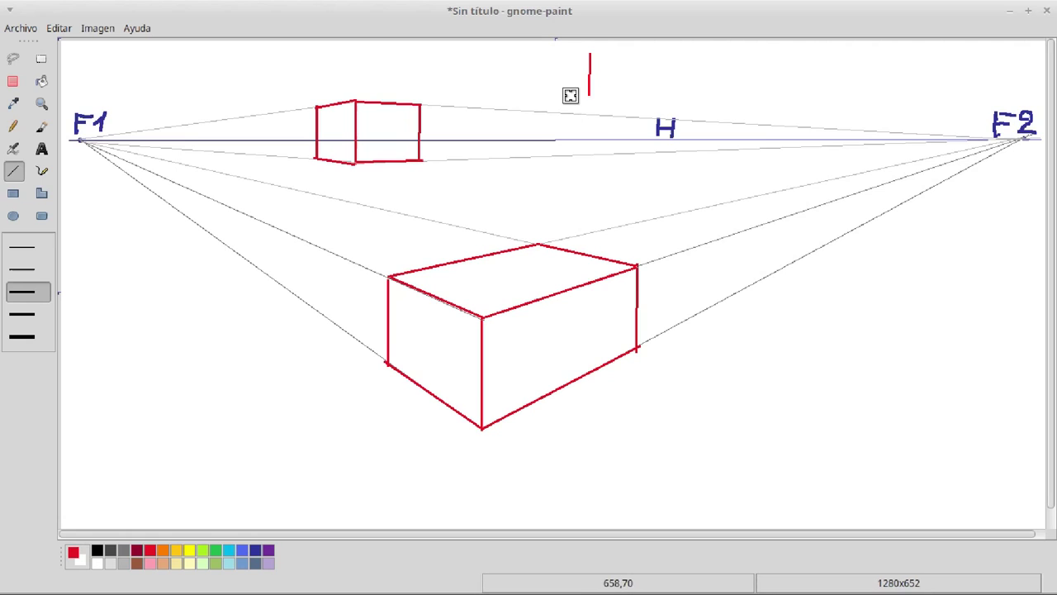
{"action": "key", "text": "ctrl+z"}
{"action": "left_click_drag", "start_coordinate": [598, 48], "coordinate": [597, 98]}
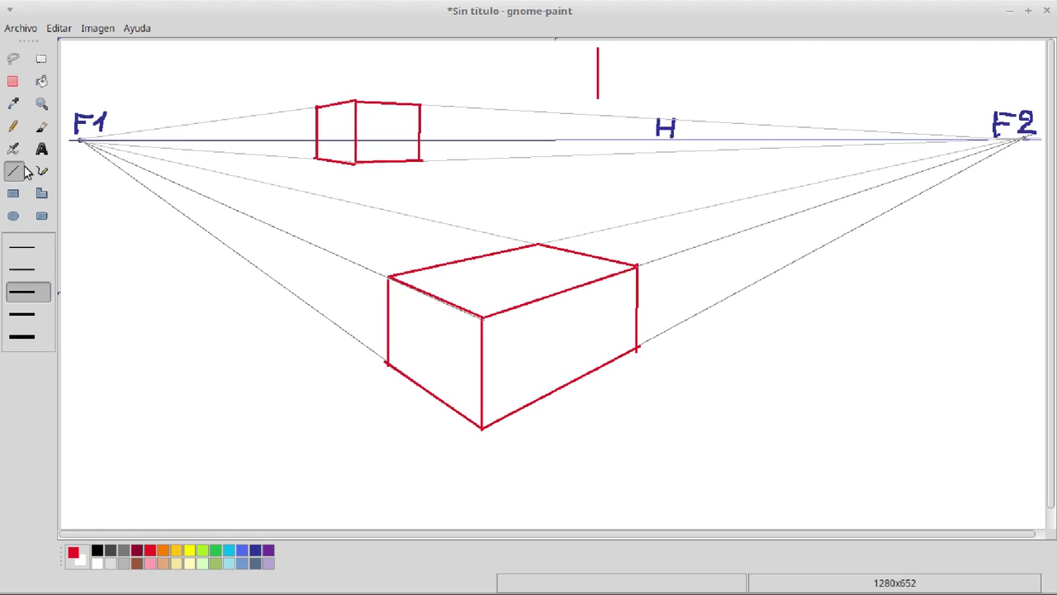
Draw thin light gray guide lines from both ends of the third box's front edge to vanishing points F1 and F2.
{"action": "left_click", "coordinate": [25, 248]}
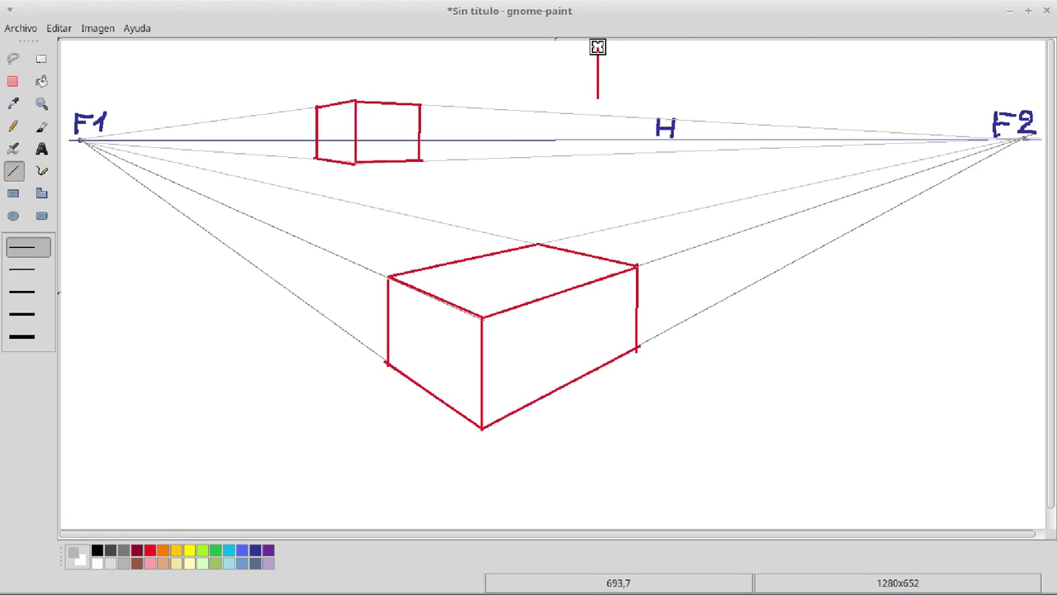
{"action": "left_click_drag", "start_coordinate": [597, 48], "coordinate": [76, 141]}
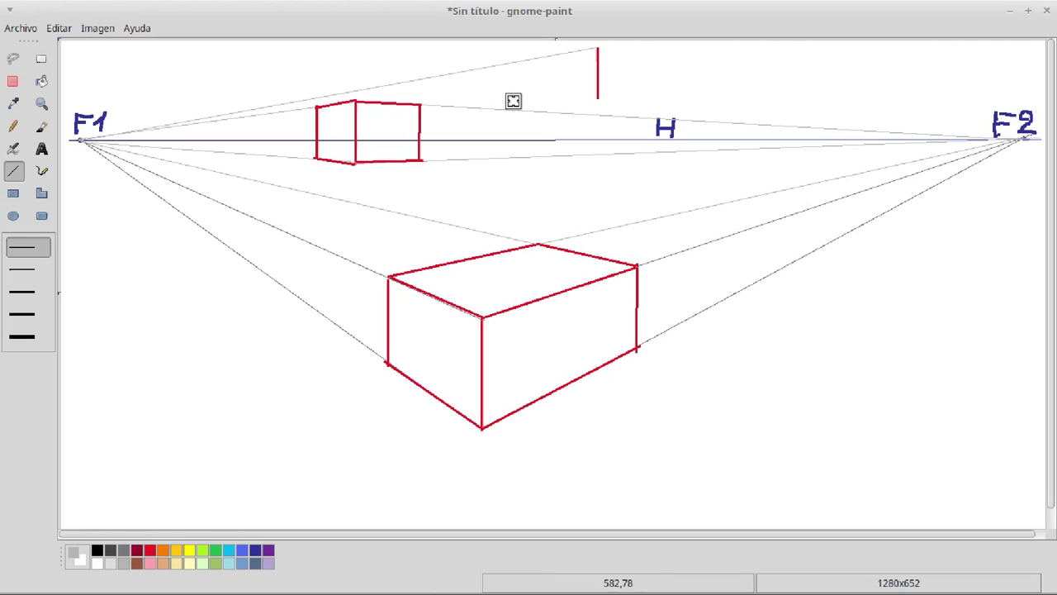
{"action": "left_click_drag", "start_coordinate": [598, 97], "coordinate": [77, 140]}
{"action": "left_click_drag", "start_coordinate": [596, 49], "coordinate": [1024, 137]}
{"action": "left_click_drag", "start_coordinate": [598, 97], "coordinate": [1030, 140]}
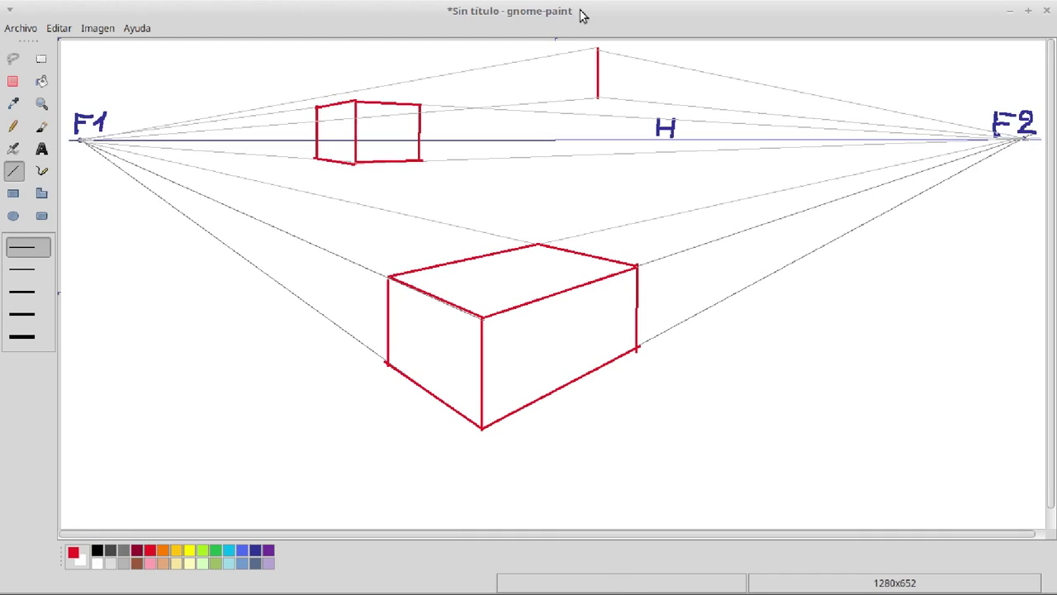
Outline the third box's left and right faces in medium-thick red lines along its guide lines, closing each with a vertical edge.
{"action": "left_click_drag", "start_coordinate": [599, 49], "coordinate": [547, 57]}
{"action": "key", "text": "ctrl+z"}
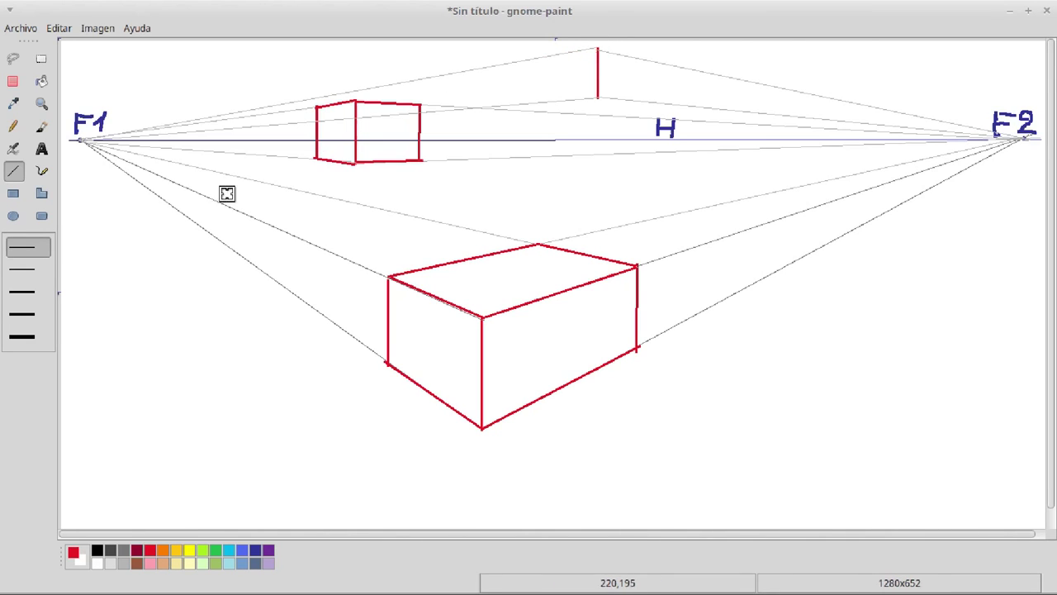
{"action": "left_click", "coordinate": [28, 292]}
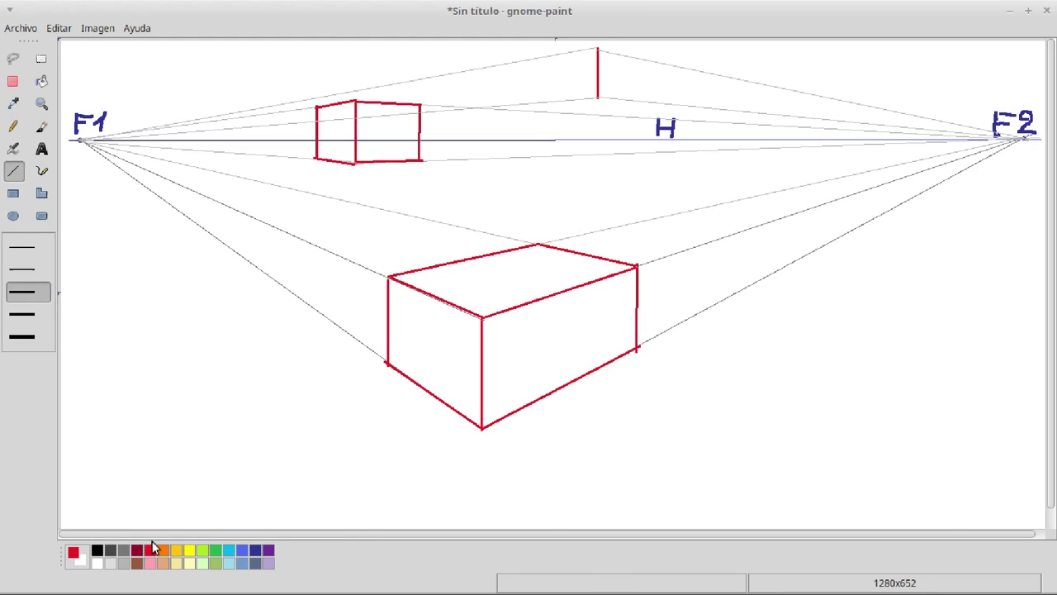
{"action": "left_click", "coordinate": [162, 551]}
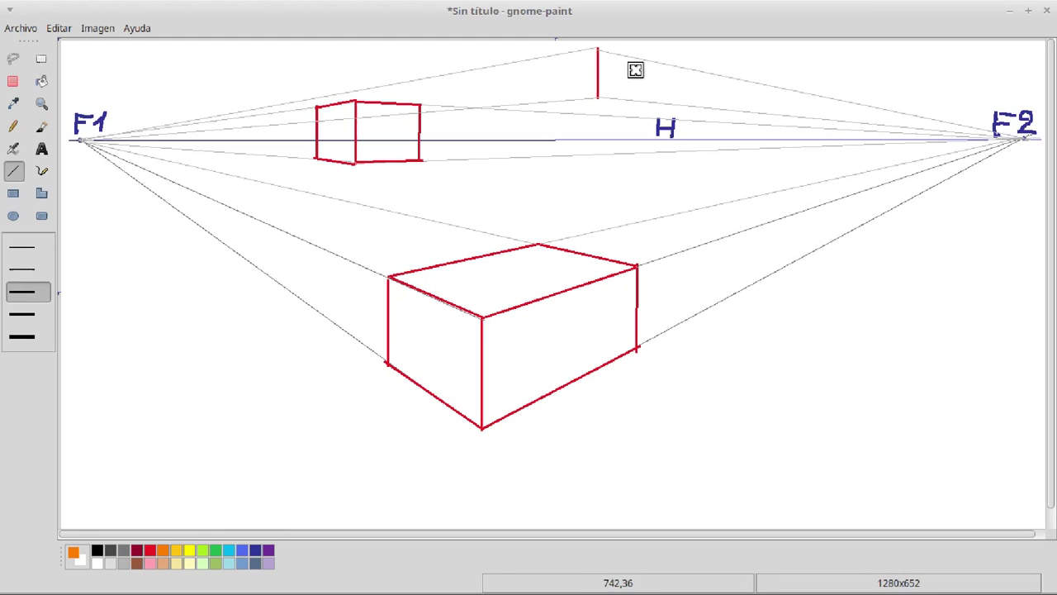
{"action": "left_click", "coordinate": [149, 550]}
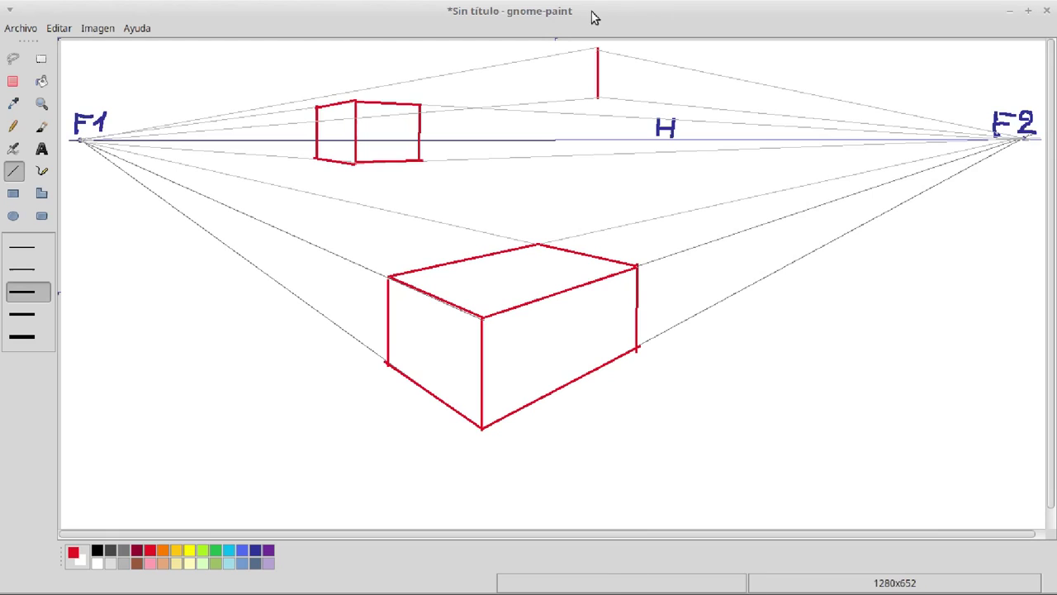
{"action": "left_click_drag", "start_coordinate": [596, 49], "coordinate": [538, 59]}
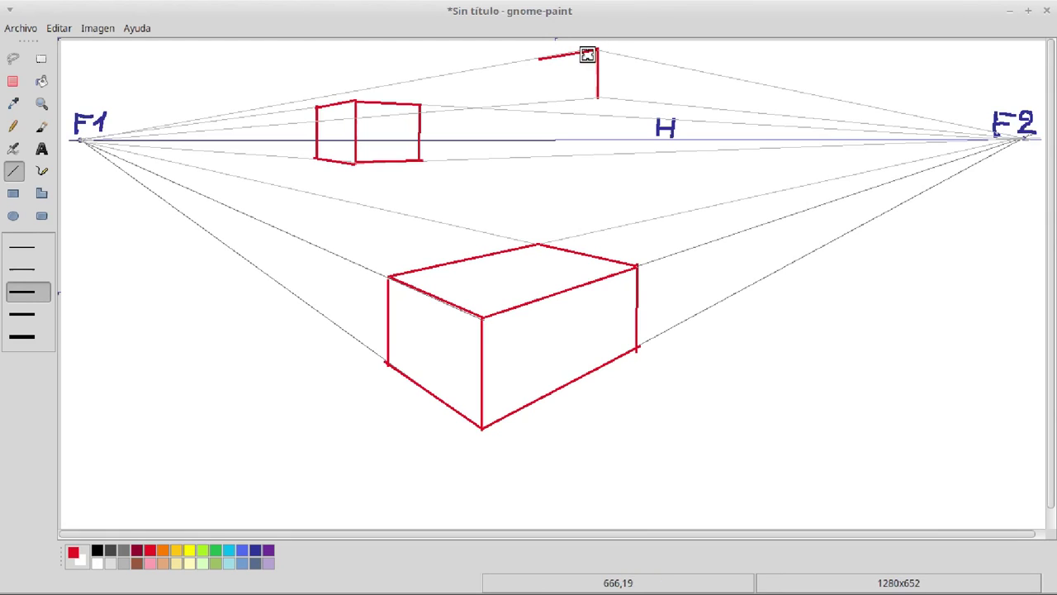
{"action": "left_click_drag", "start_coordinate": [537, 59], "coordinate": [540, 99]}
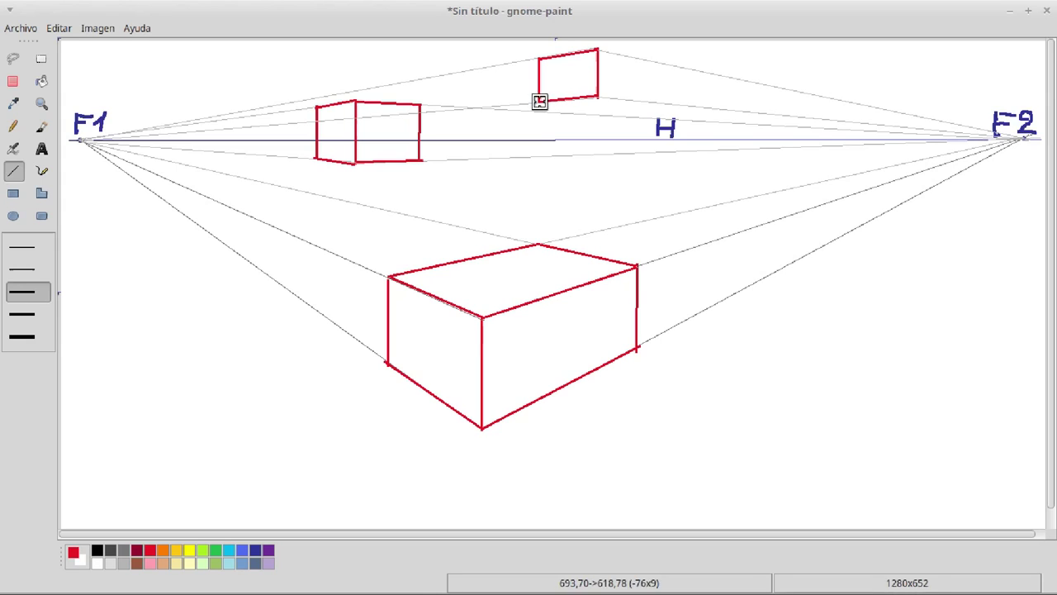
{"action": "left_click_drag", "start_coordinate": [598, 48], "coordinate": [643, 100]}
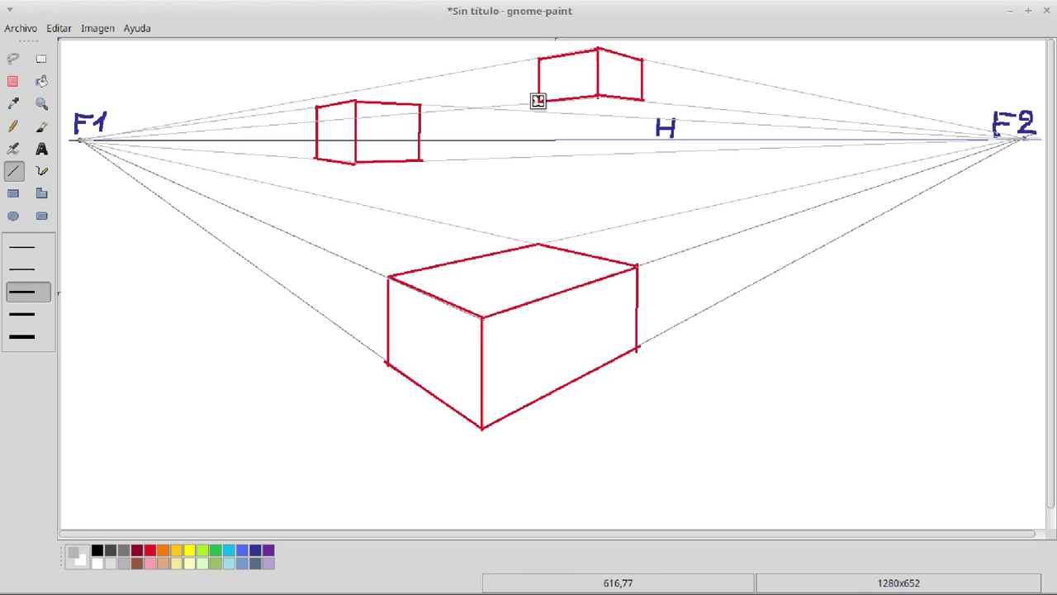
Draw thin light gray guide lines from the third box's lower outer corners to the opposite vanishing points.
{"action": "left_click_drag", "start_coordinate": [539, 100], "coordinate": [675, 117]}
{"action": "key", "text": "ctrl+z"}
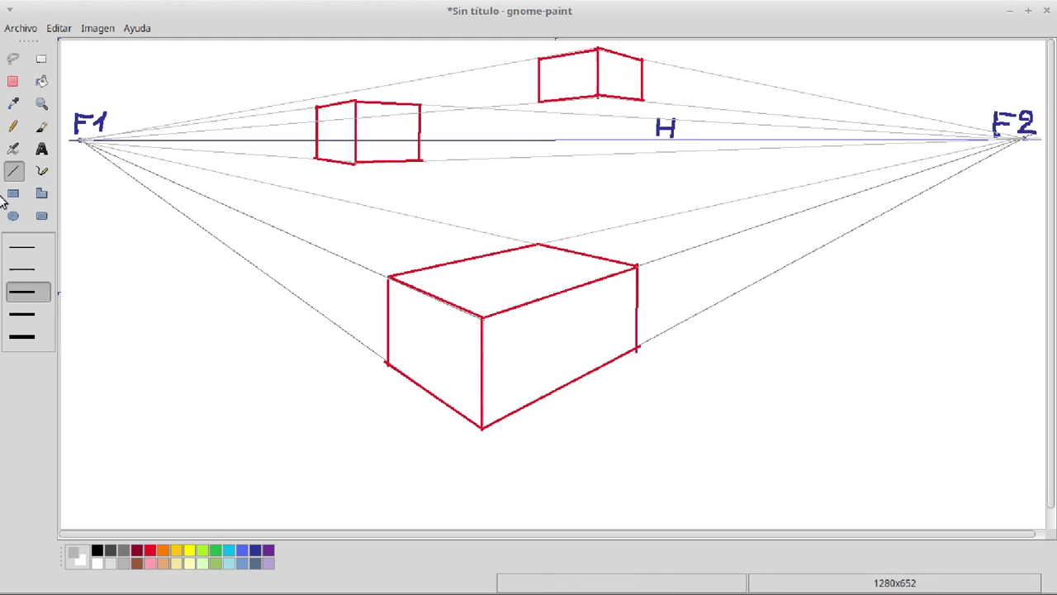
{"action": "left_click", "coordinate": [20, 247]}
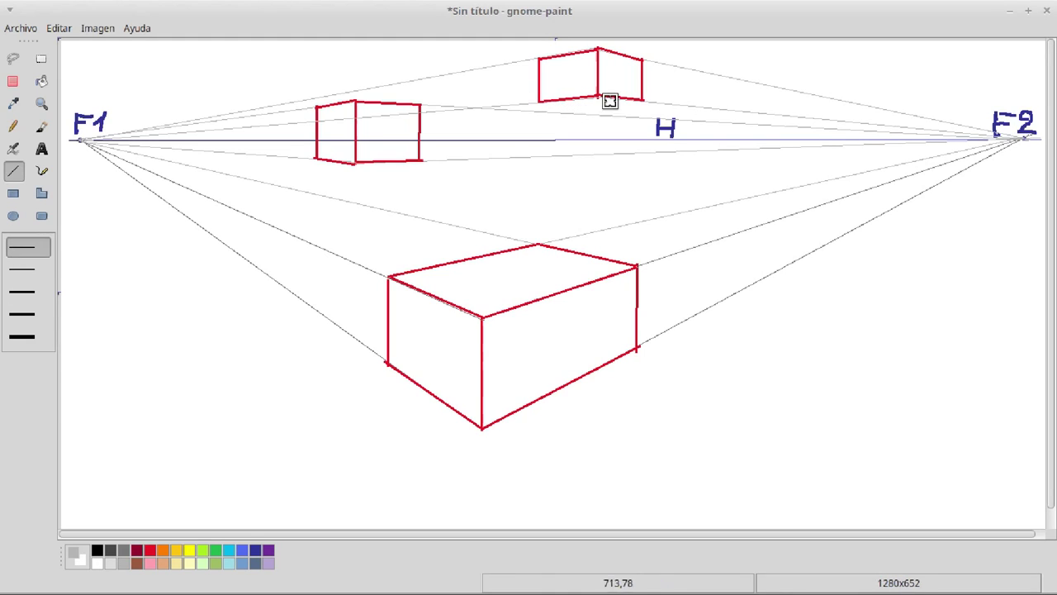
{"action": "left_click_drag", "start_coordinate": [539, 102], "coordinate": [1032, 139]}
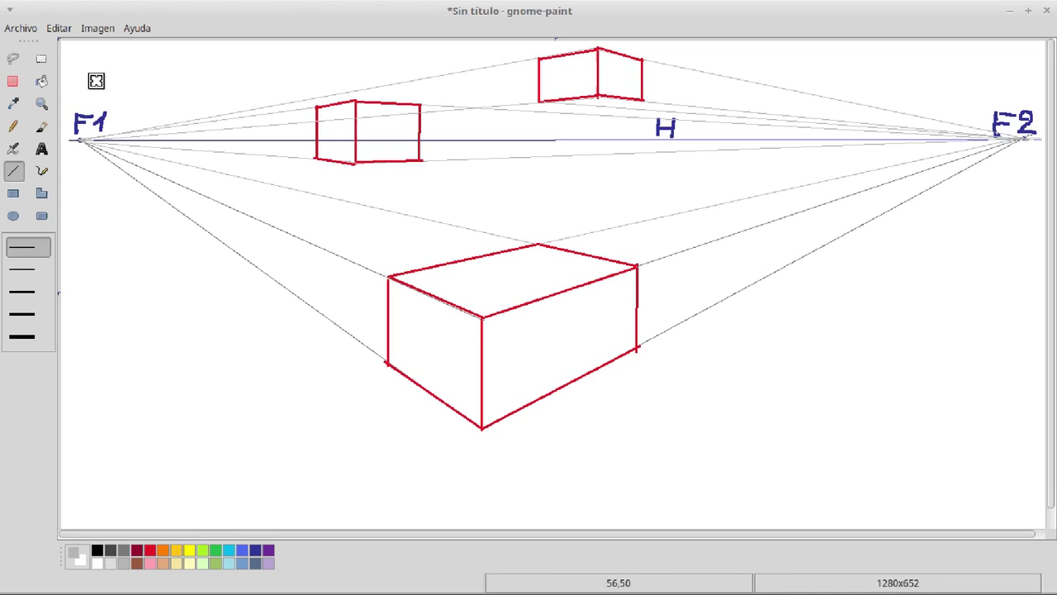
{"action": "left_click_drag", "start_coordinate": [642, 99], "coordinate": [80, 141]}
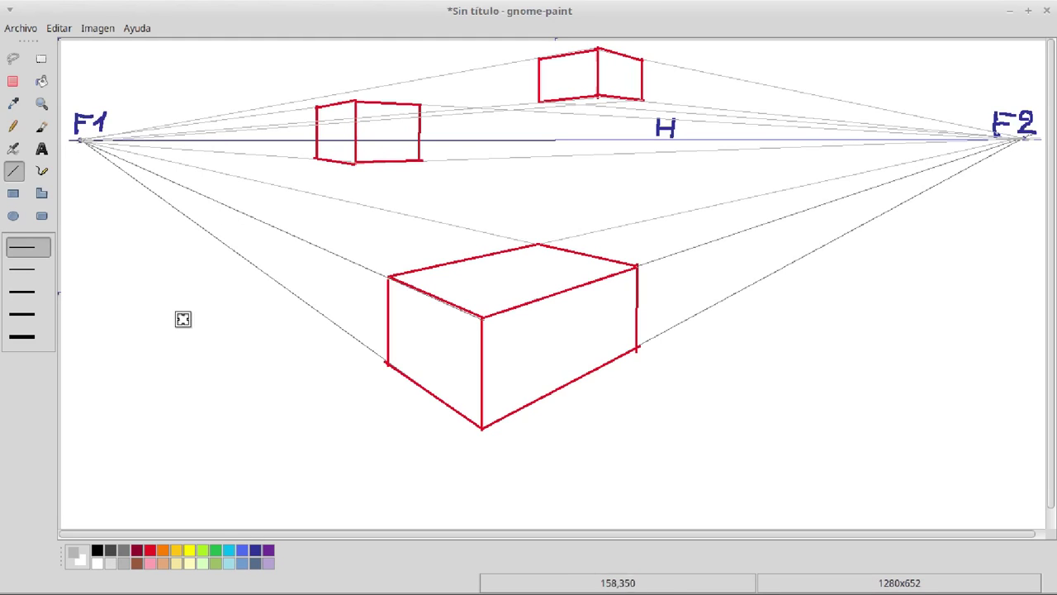
Complete the third box's underside with two medium-thick red back edges meeting where the light gray guide lines cross.
{"action": "left_click", "coordinate": [153, 551]}
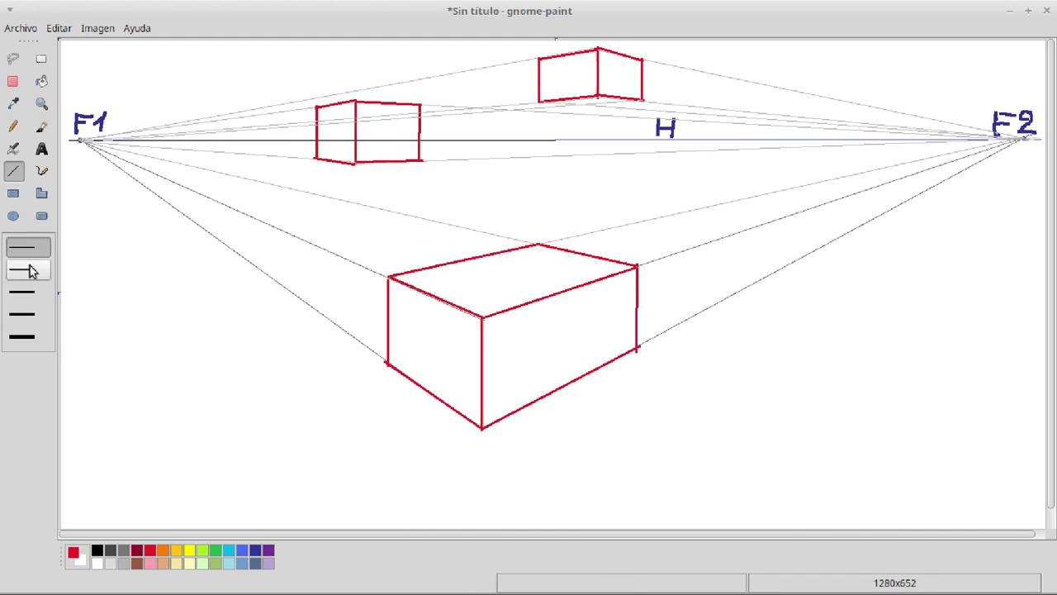
{"action": "left_click", "coordinate": [30, 291]}
{"action": "left_click_drag", "start_coordinate": [539, 99], "coordinate": [592, 105]}
{"action": "key", "text": "ctrl+z"}
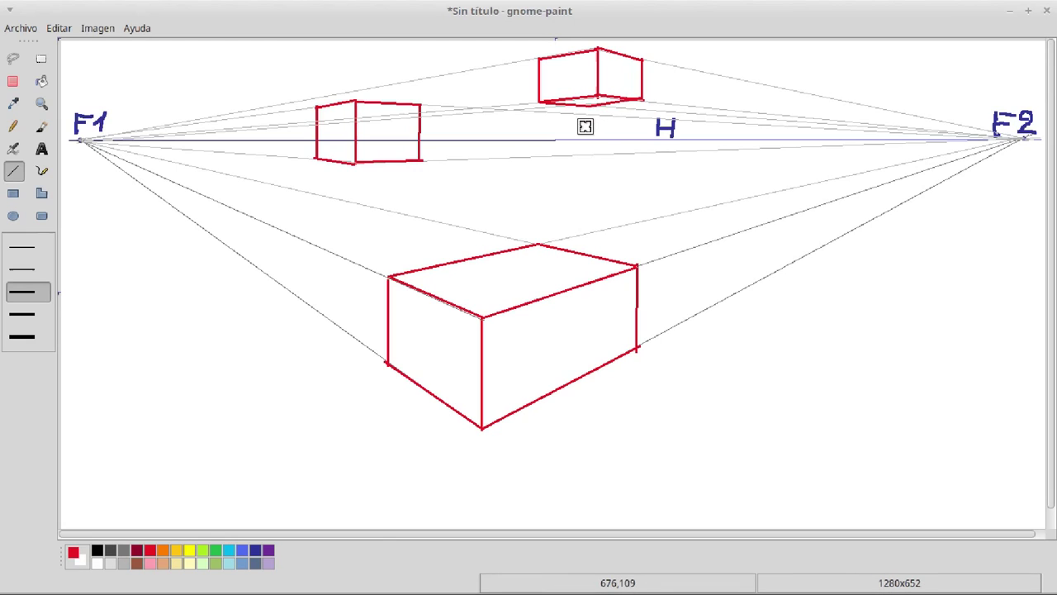
{"action": "left_click_drag", "start_coordinate": [641, 100], "coordinate": [588, 106]}
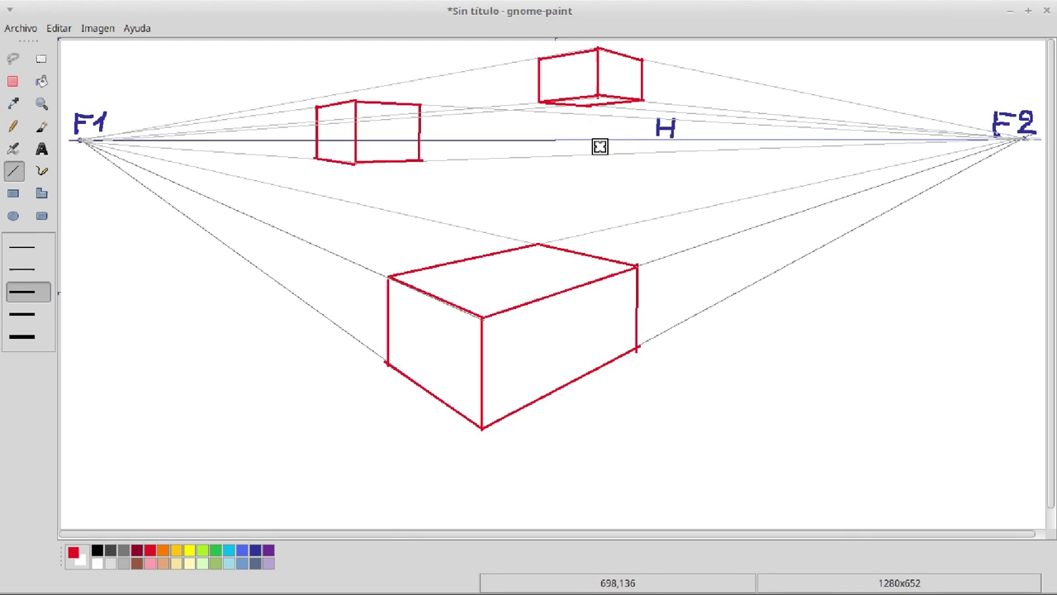